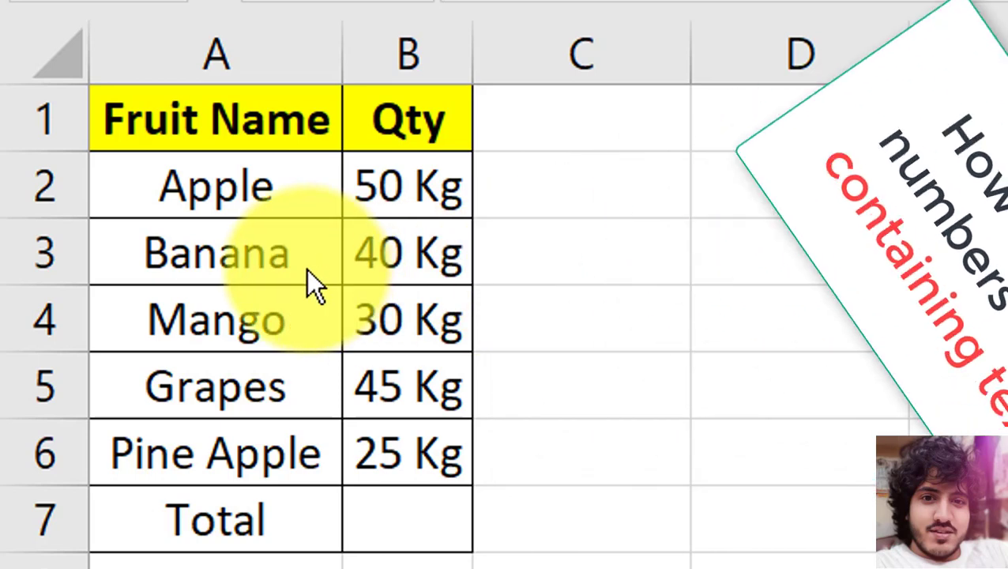
# - Look over the fruit names in A2:A6 and the quantities in B2:B6, then select B7
pyautogui.moveTo(254, 202); pyautogui.dragTo(247, 444)
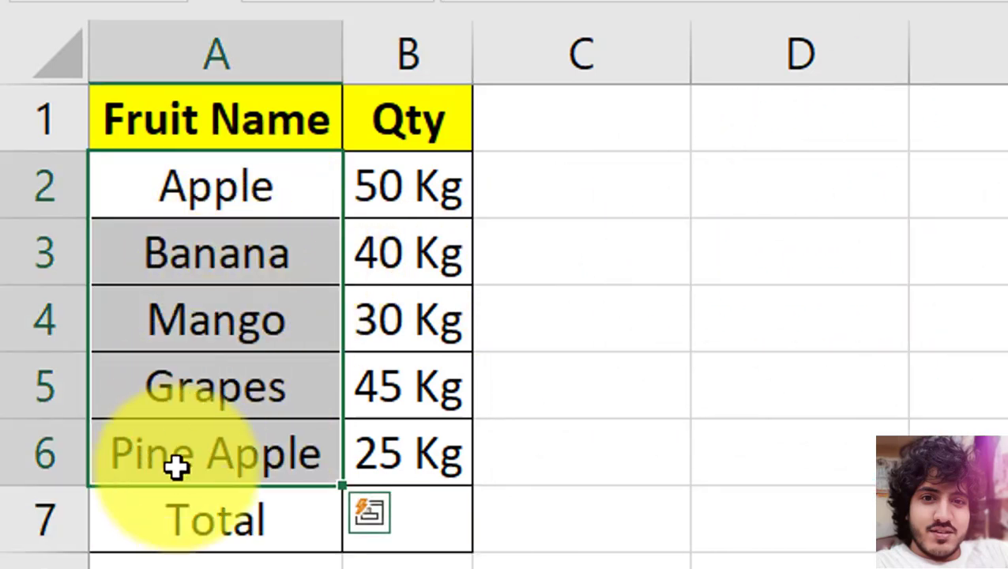
pyautogui.moveTo(446, 195); pyautogui.dragTo(420, 471)
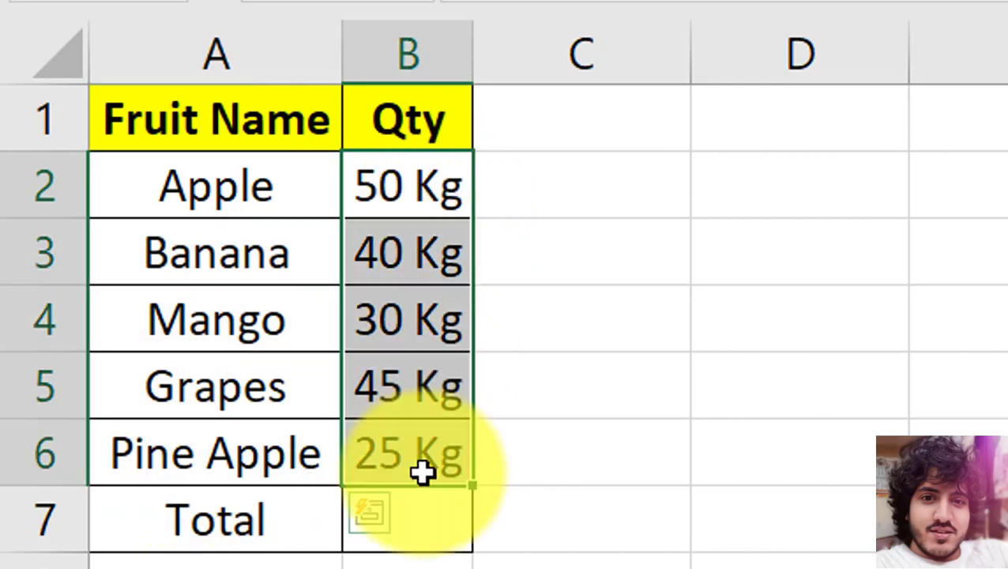
pyautogui.click(394, 534)
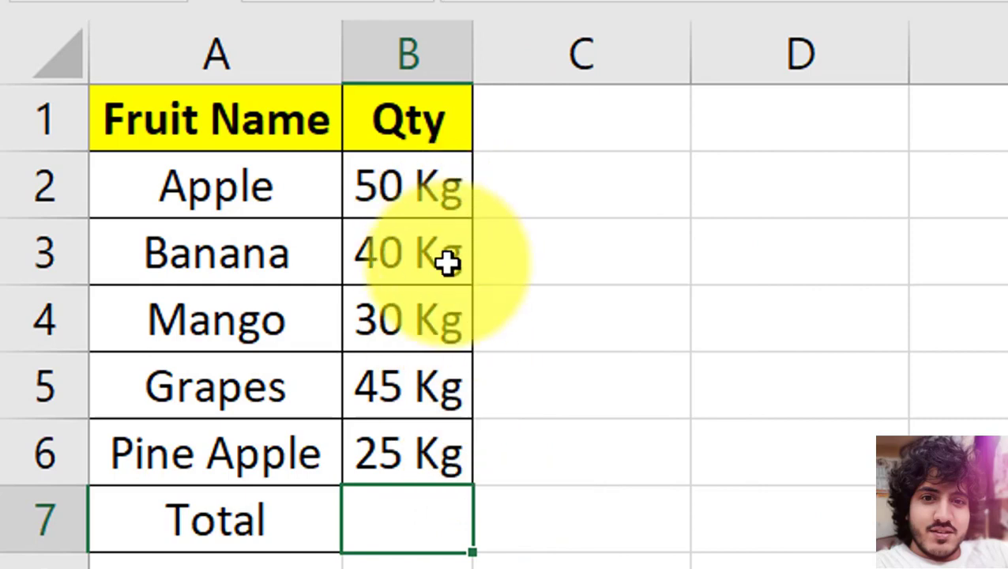
# - Enter =SUM(B2:B6) in B7; it returns 0 because the quantities are text
pyautogui.write('=su')
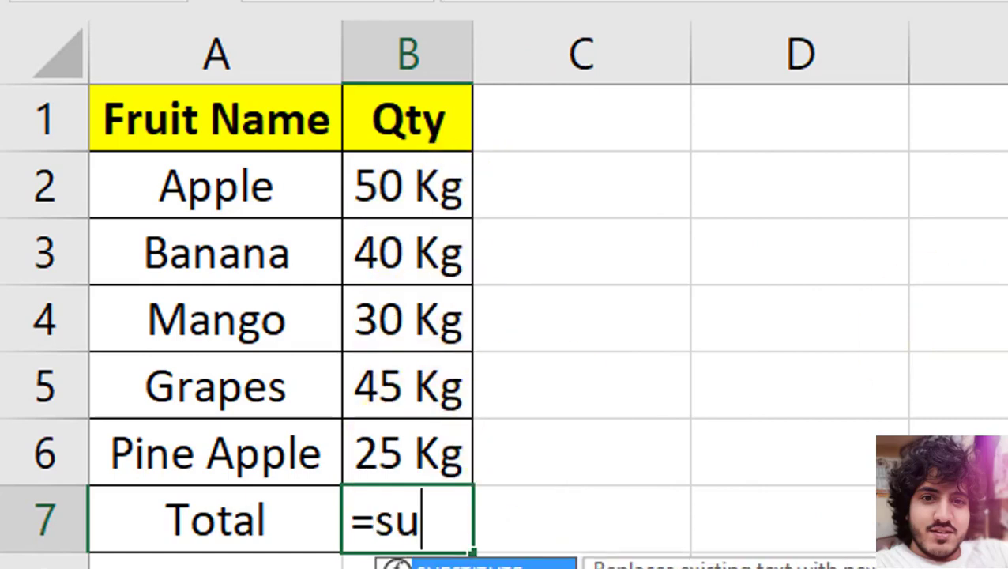
pyautogui.press('BackSpace')
pyautogui.press('BackSpace')
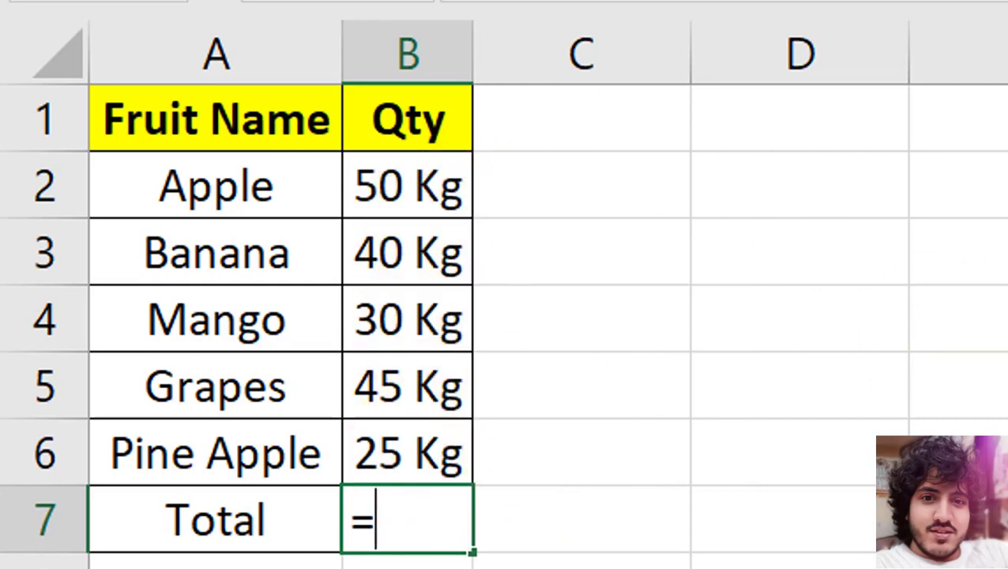
pyautogui.write('SUM(')
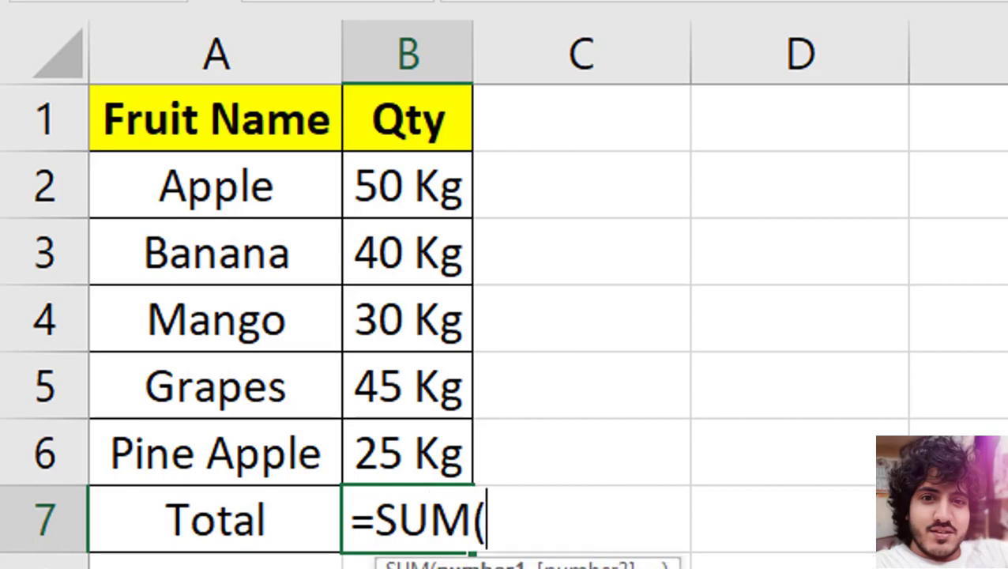
pyautogui.moveTo(426, 162); pyautogui.dragTo(414, 452)
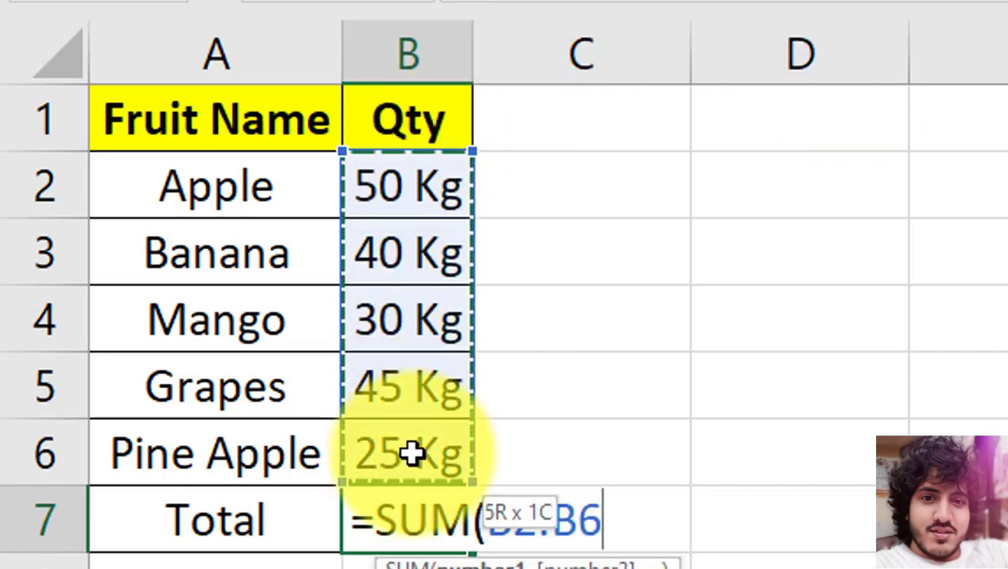
pyautogui.press('Return')
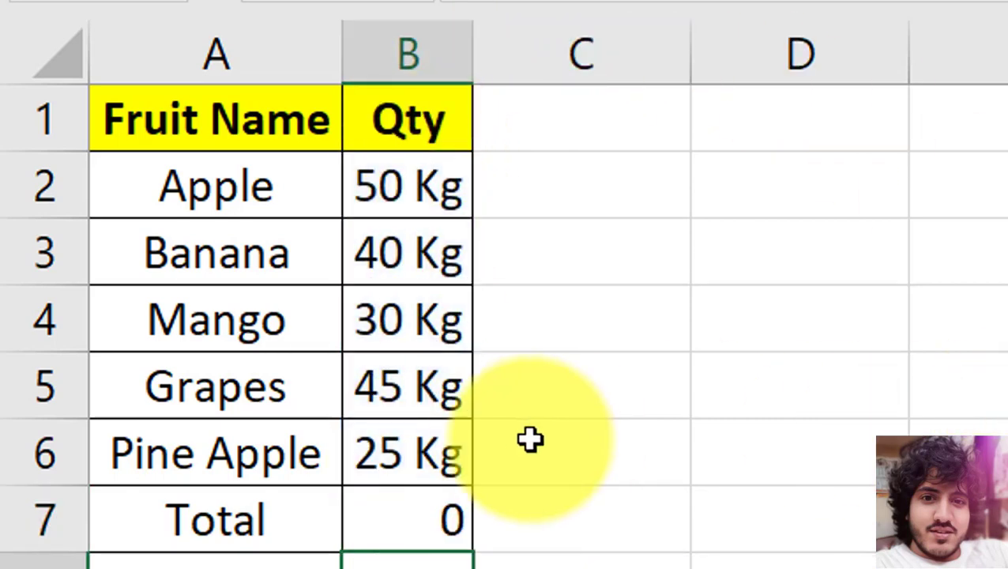
pyautogui.click(416, 513)
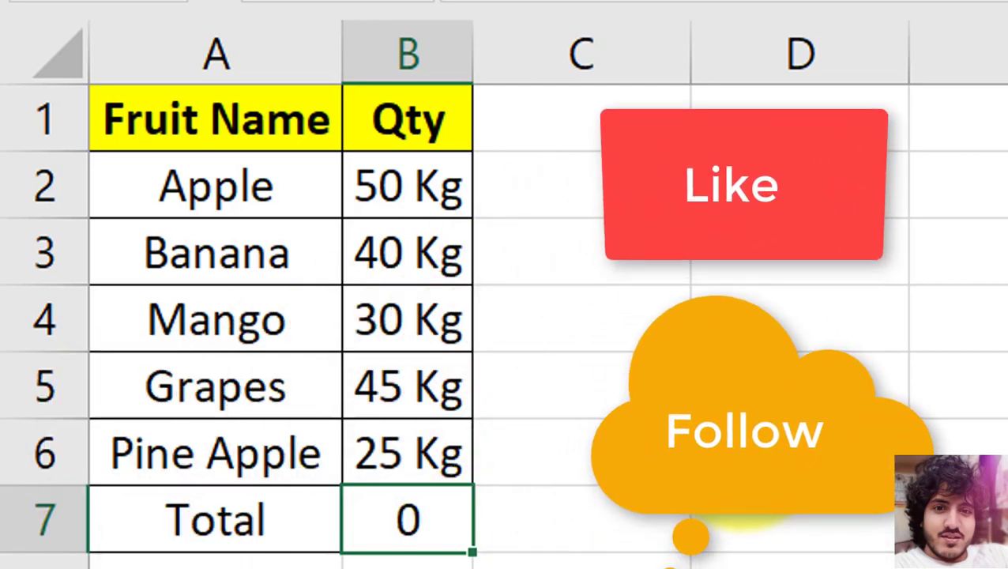
# - Type 50 in C2 and Flash Fill the remaining numbers into C3:C6
pyautogui.click(553, 518)
pyautogui.click(553, 385)
pyautogui.press('Up')
pyautogui.press('Up')
pyautogui.press('Up')
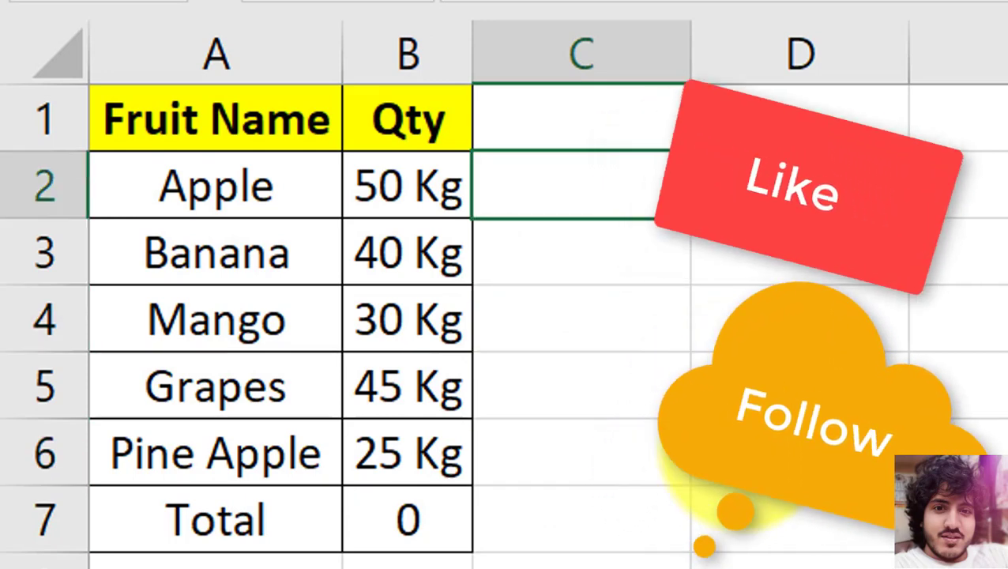
pyautogui.write('50')
pyautogui.press('Return')
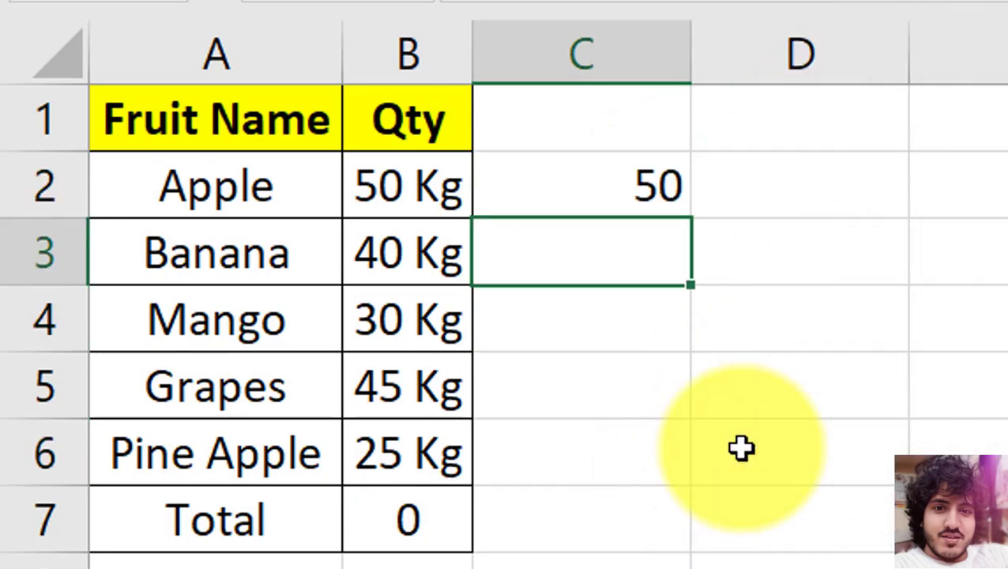
pyautogui.hotkey('ctrl', 'e')
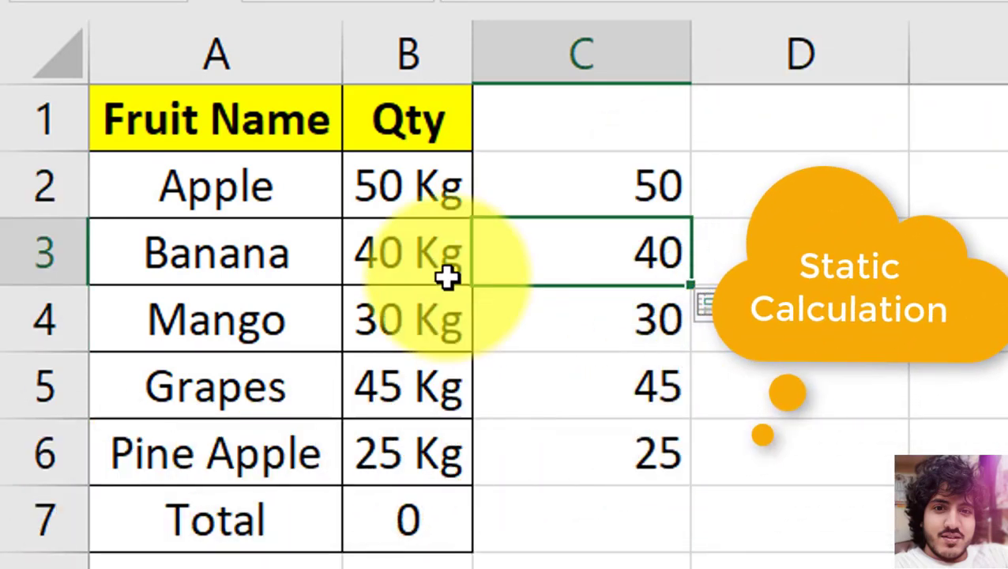
# - AutoSum column C into C7 for a total of 190
pyautogui.moveTo(546, 202); pyautogui.dragTo(574, 448)
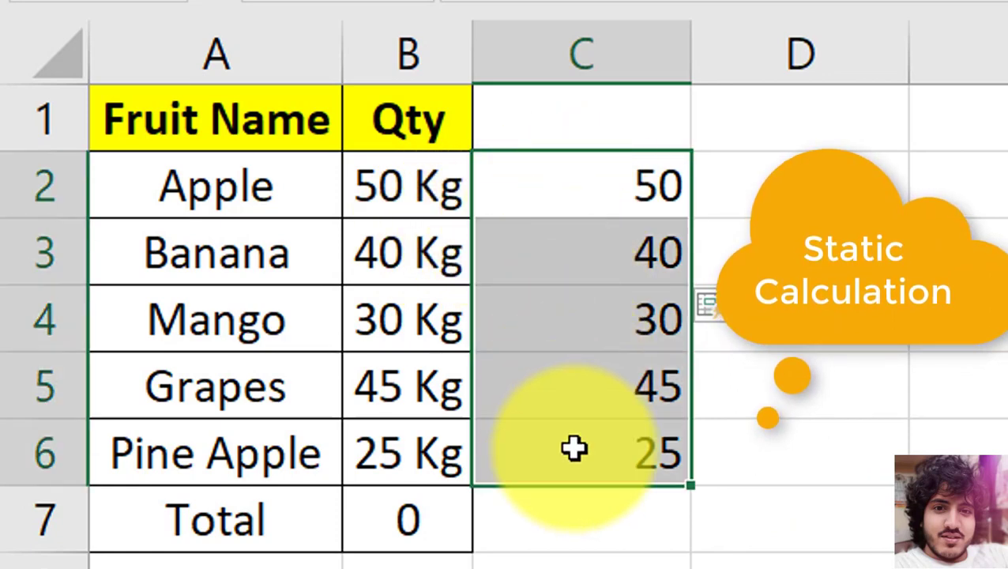
pyautogui.click(605, 521)
pyautogui.hotkey('alt', '=')
pyautogui.press('Return')
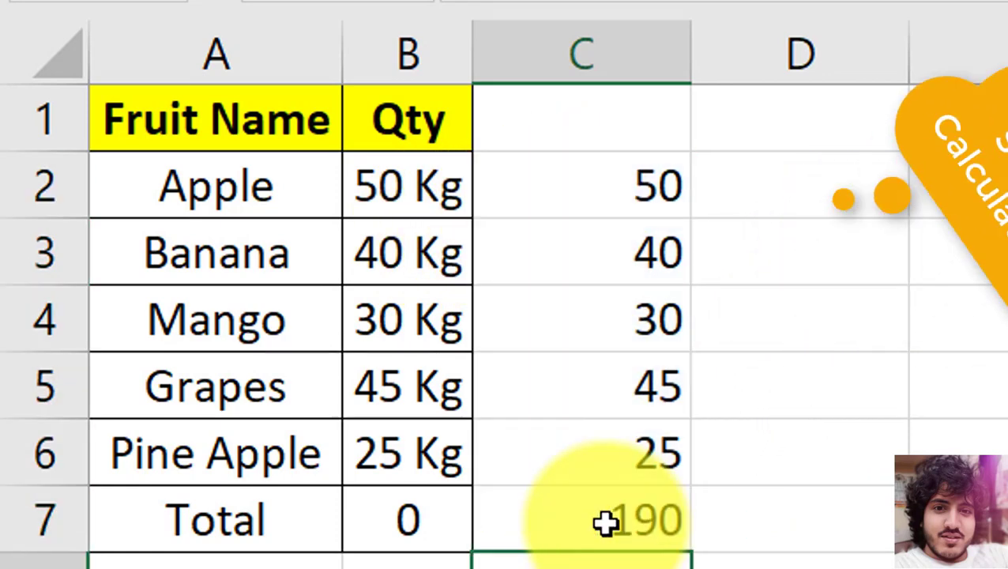
pyautogui.click(605, 521)
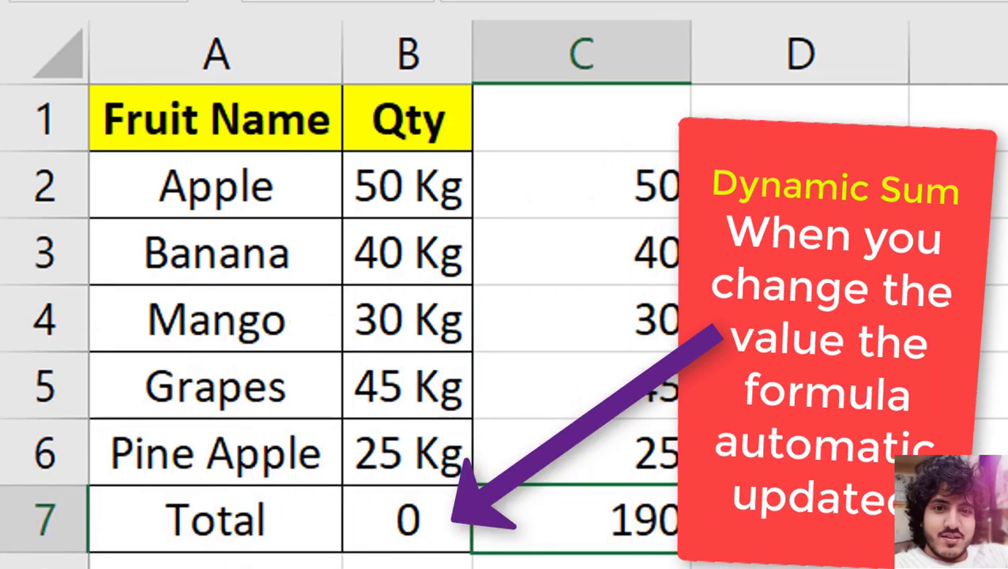
pyautogui.click(408, 519)
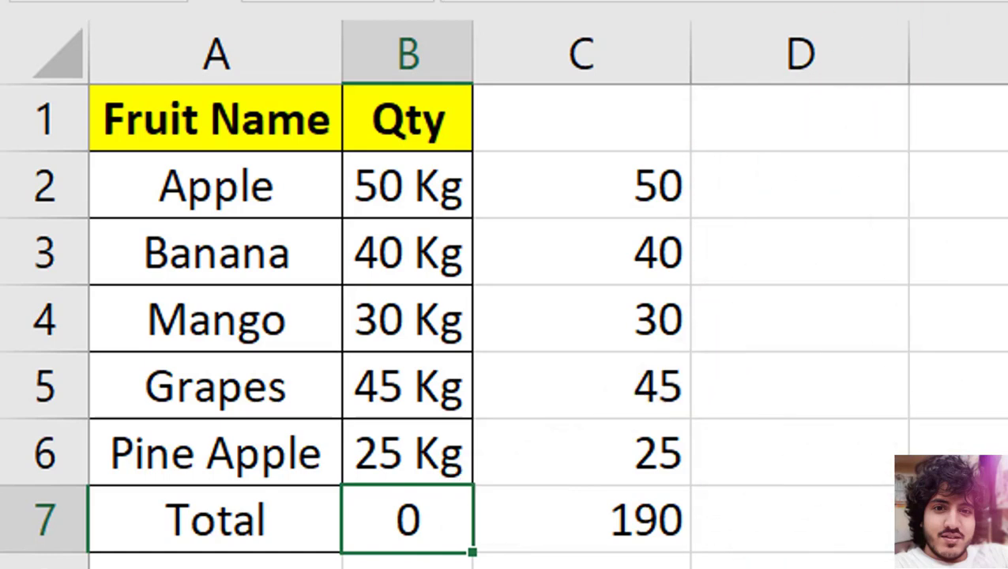
pyautogui.write('=')
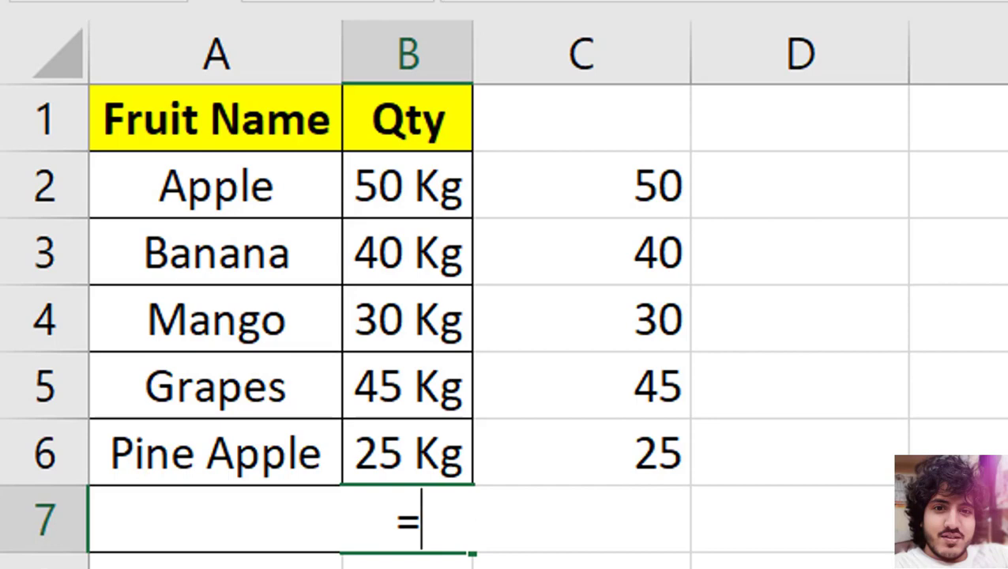
pyautogui.click(454, 191)
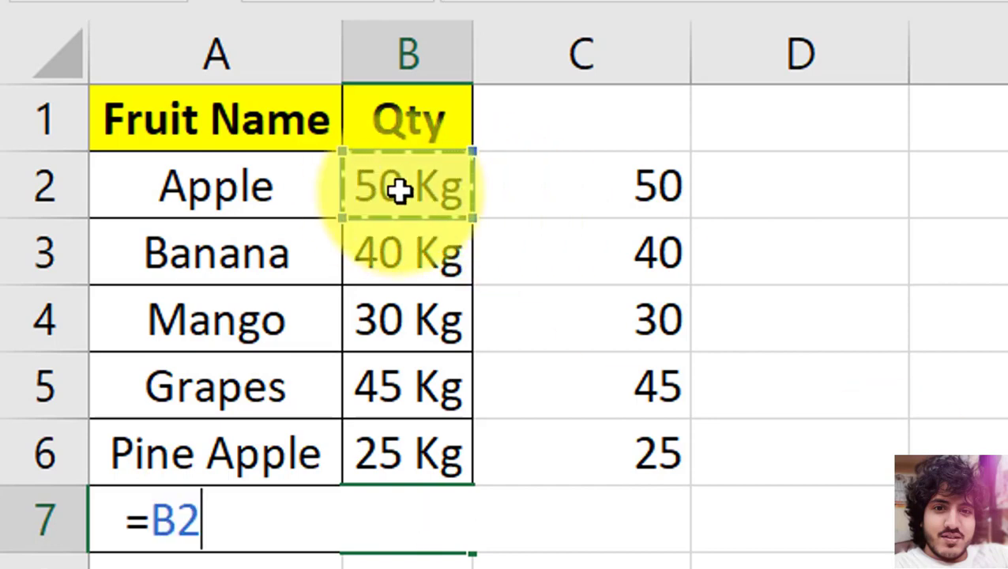
pyautogui.press('Escape')
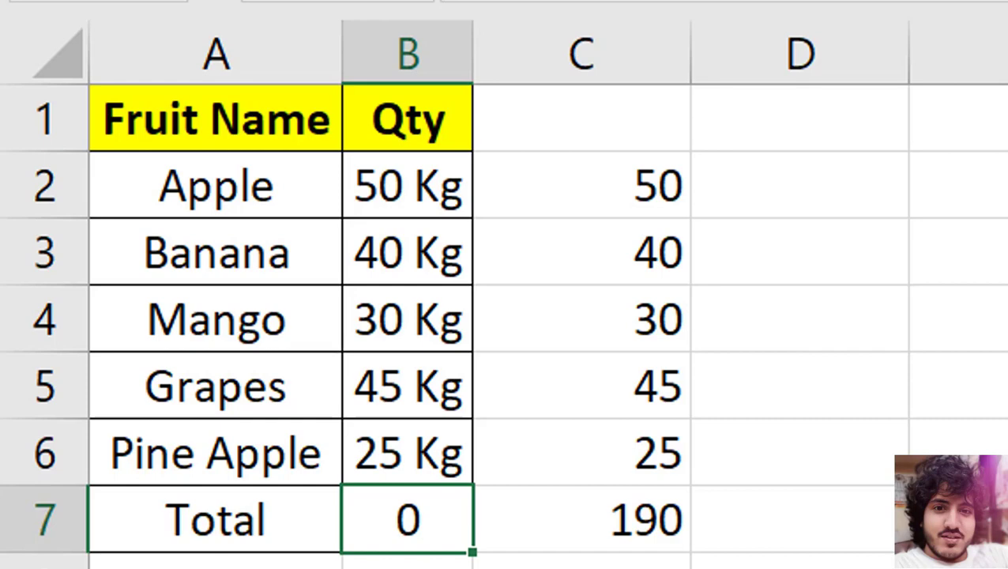
# - Enter =LEFT(B2:B6, 2) in B7, which shows 50
pyautogui.write('=')
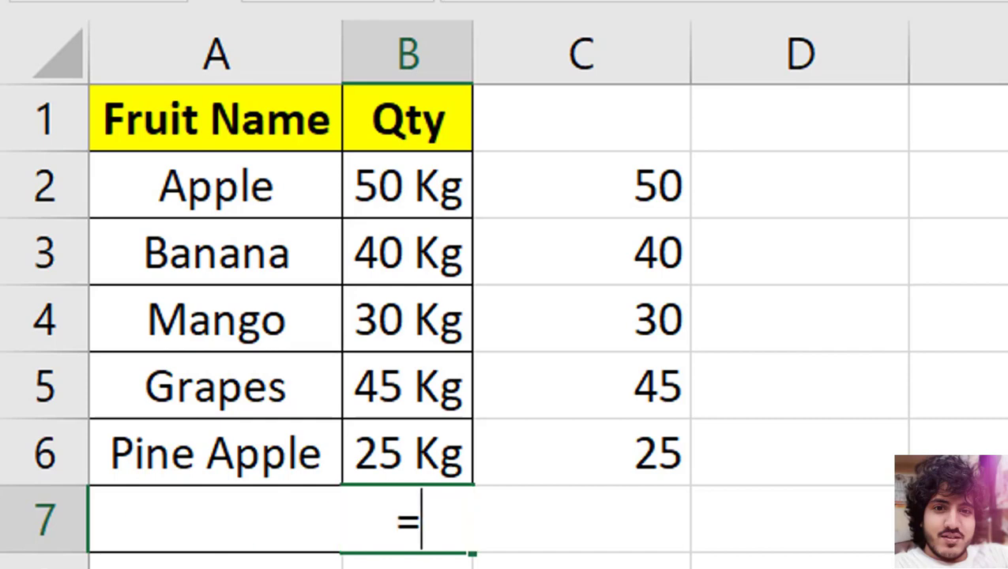
pyautogui.write('LEFT')
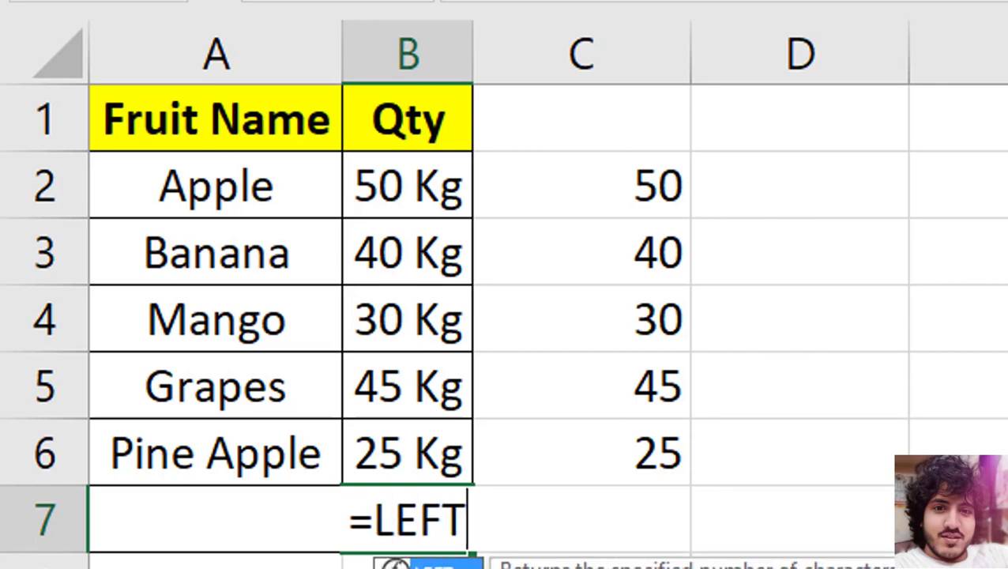
pyautogui.write('(')
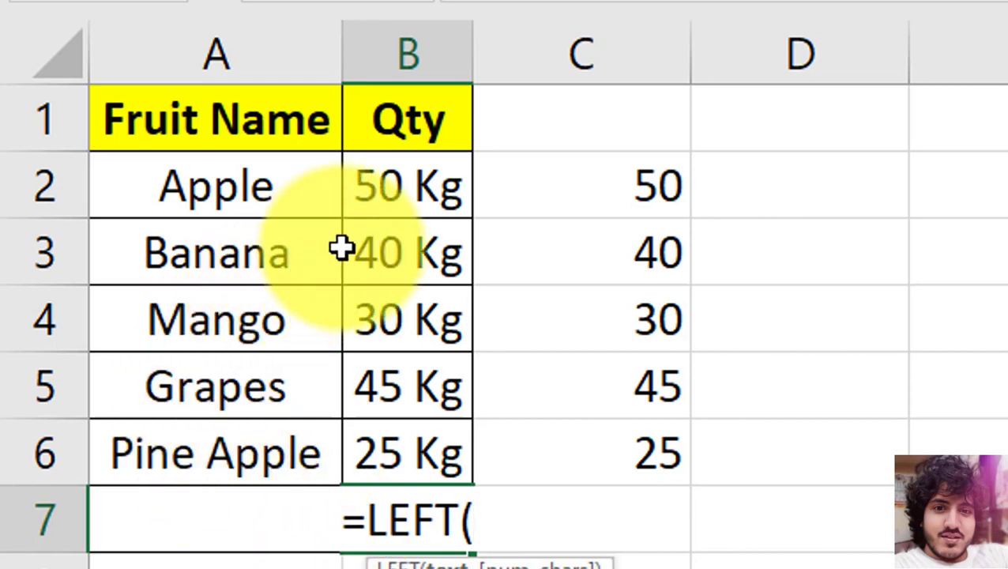
pyautogui.moveTo(404, 213)
pyautogui.mouseDown()
pyautogui.moveTo(412, 198)
pyautogui.moveTo(402, 457)
pyautogui.mouseUp()
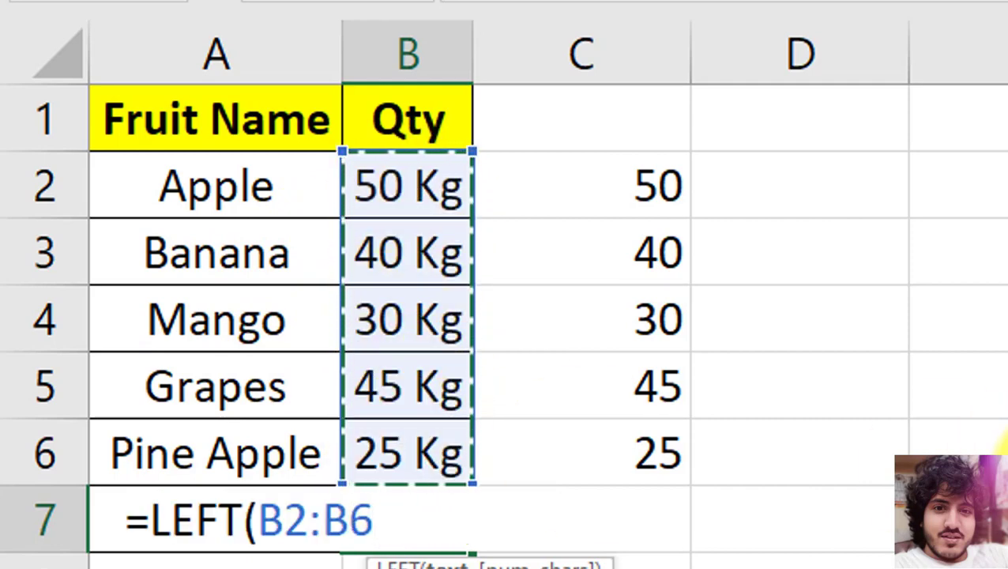
pyautogui.write(', ')
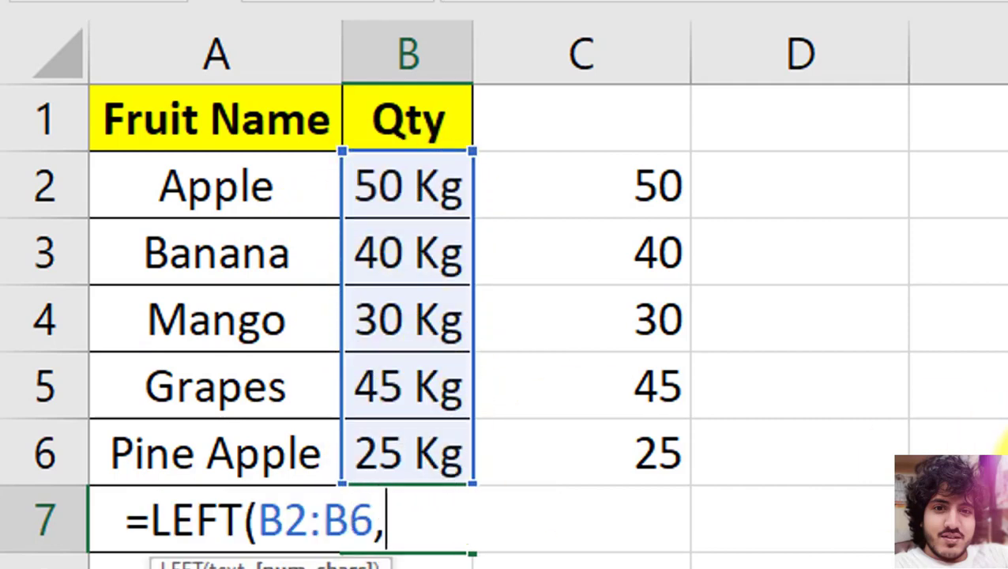
pyautogui.write('2)')
pyautogui.press('Return')
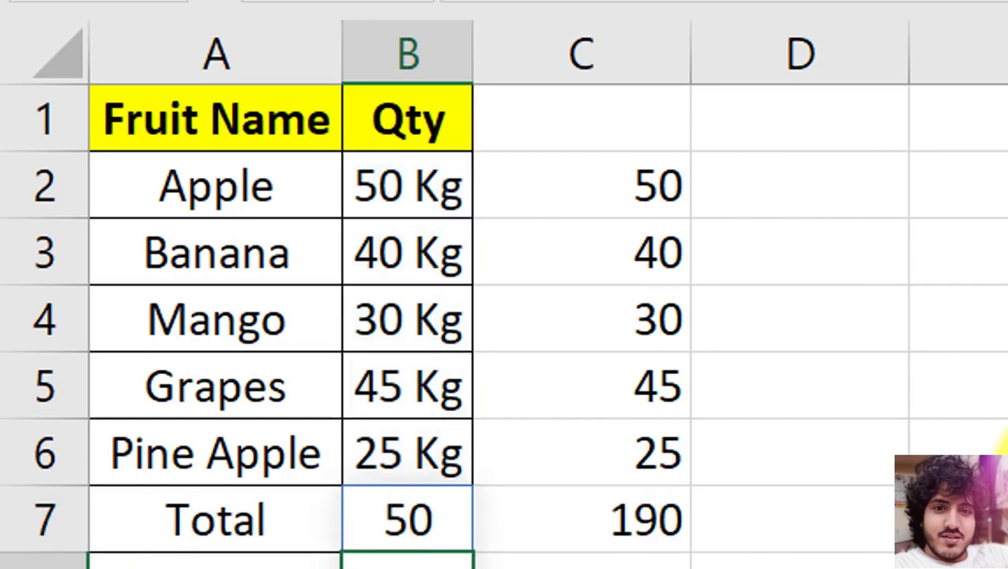
pyautogui.click(395, 529)
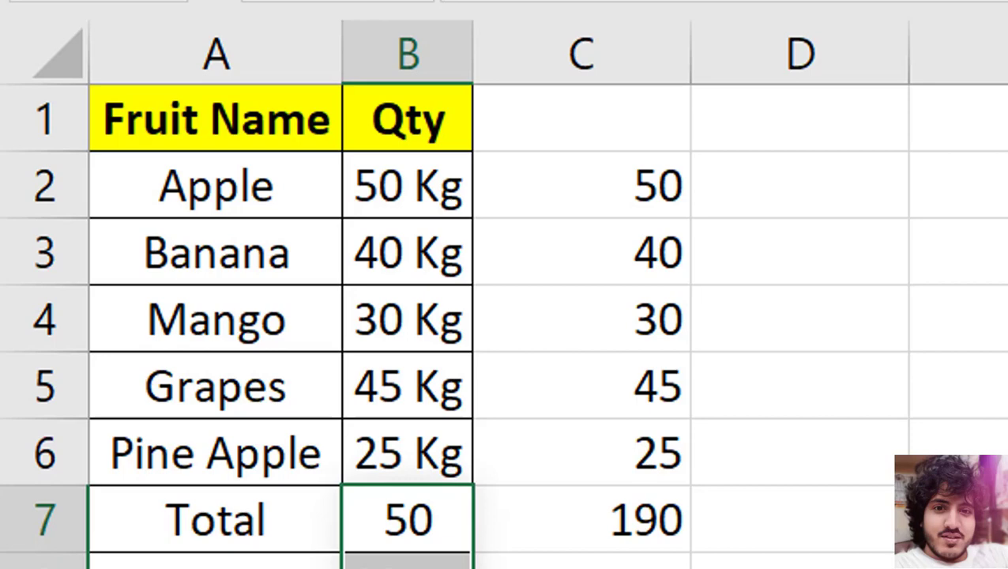
# - Wrap B7's LEFT formula in SUM
pyautogui.click(438, 530)
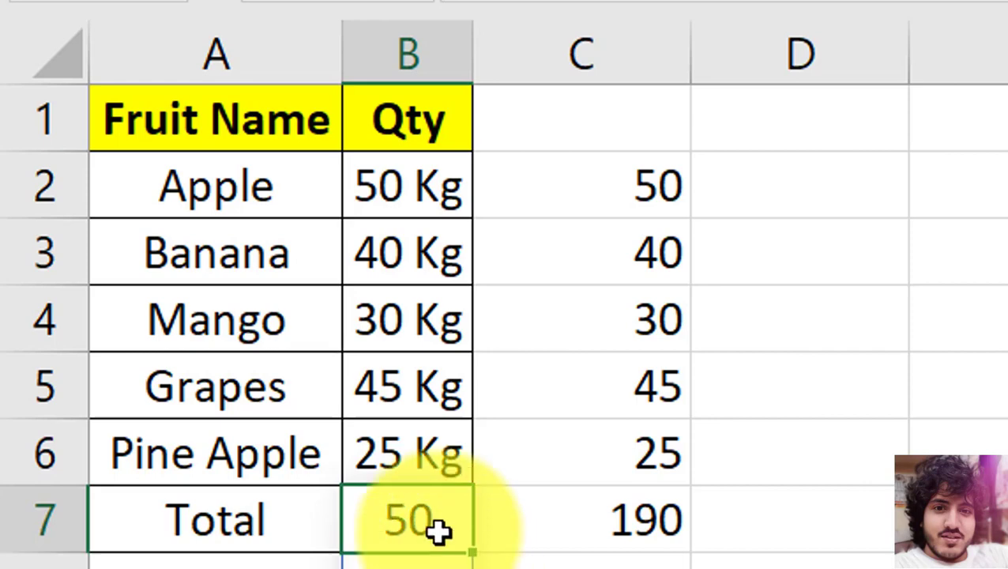
pyautogui.doubleClick(438, 531)
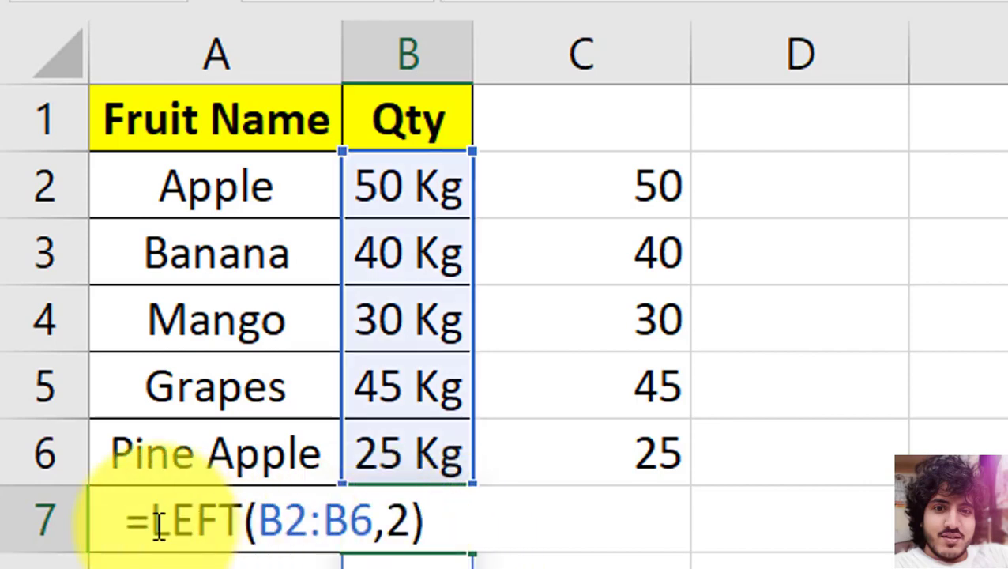
pyautogui.write('S')
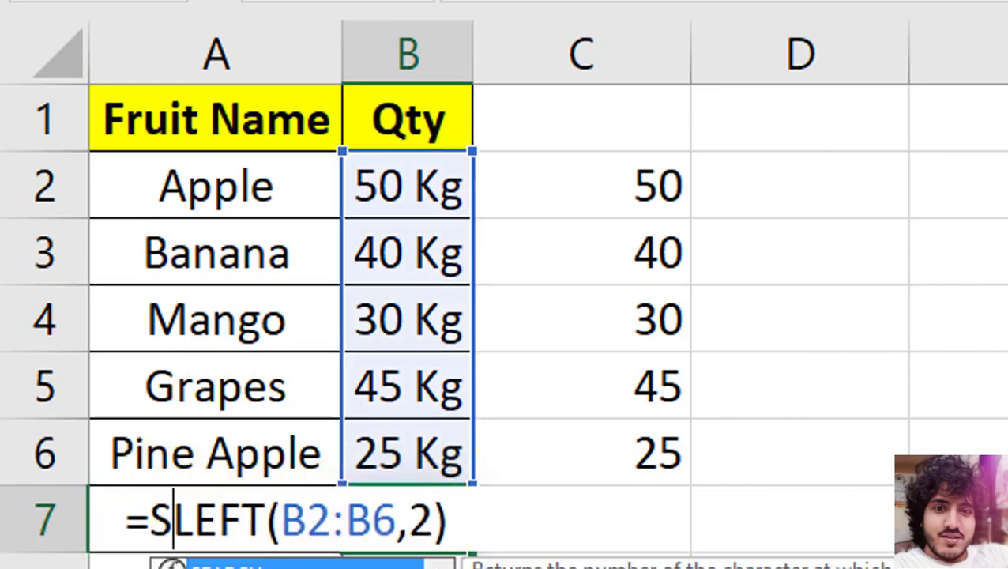
pyautogui.write('UM(')
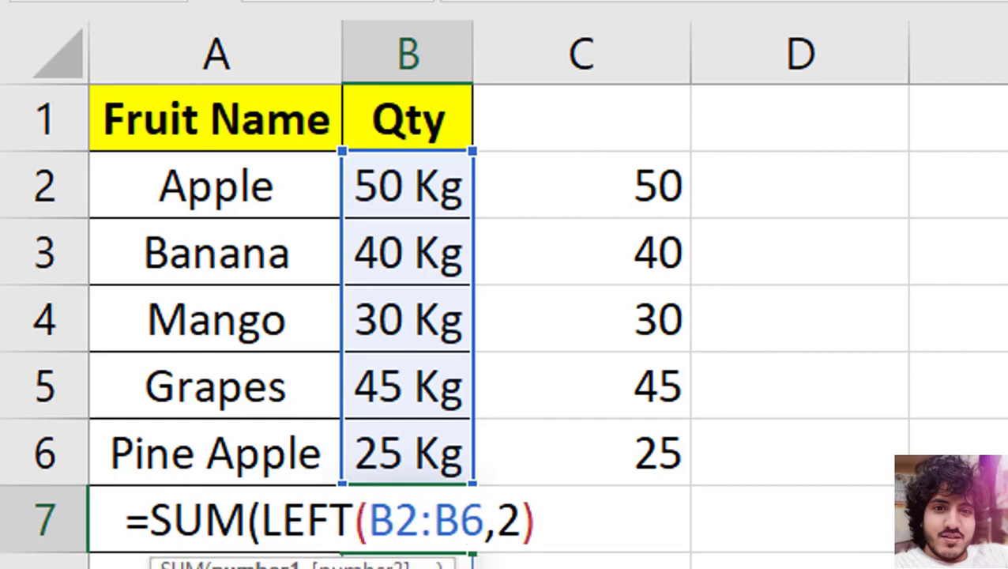
pyautogui.click(544, 531)
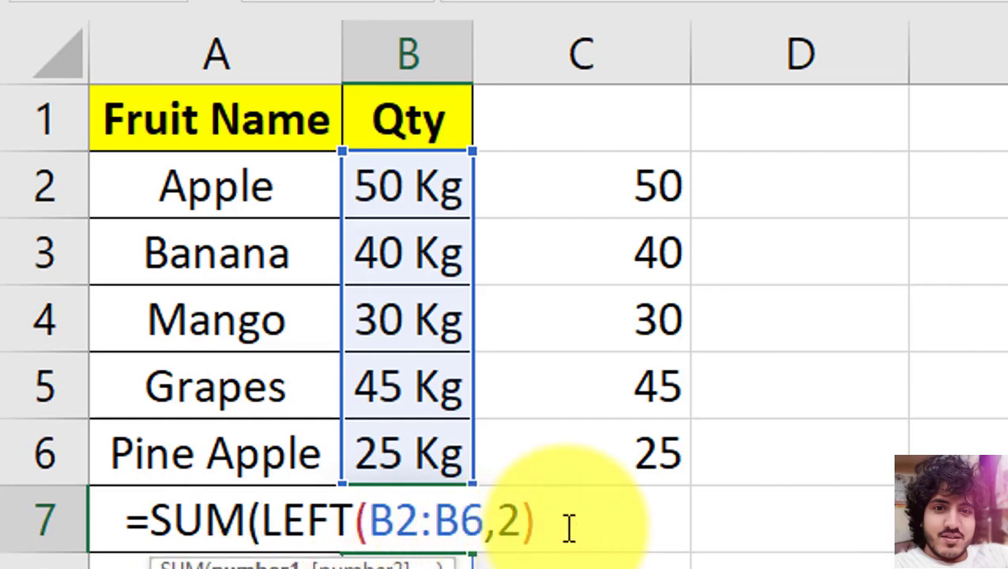
pyautogui.write(')')
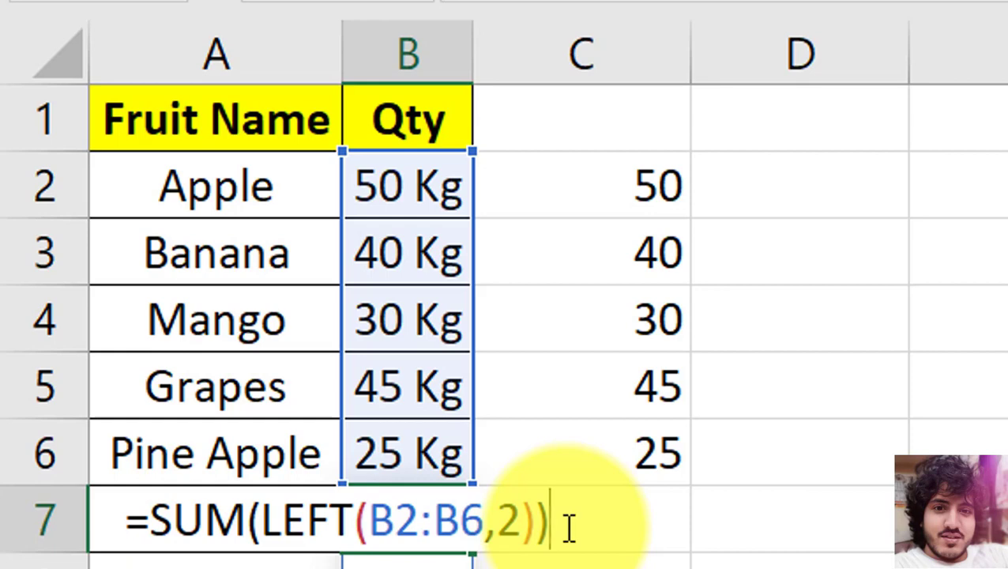
pyautogui.press('Return')
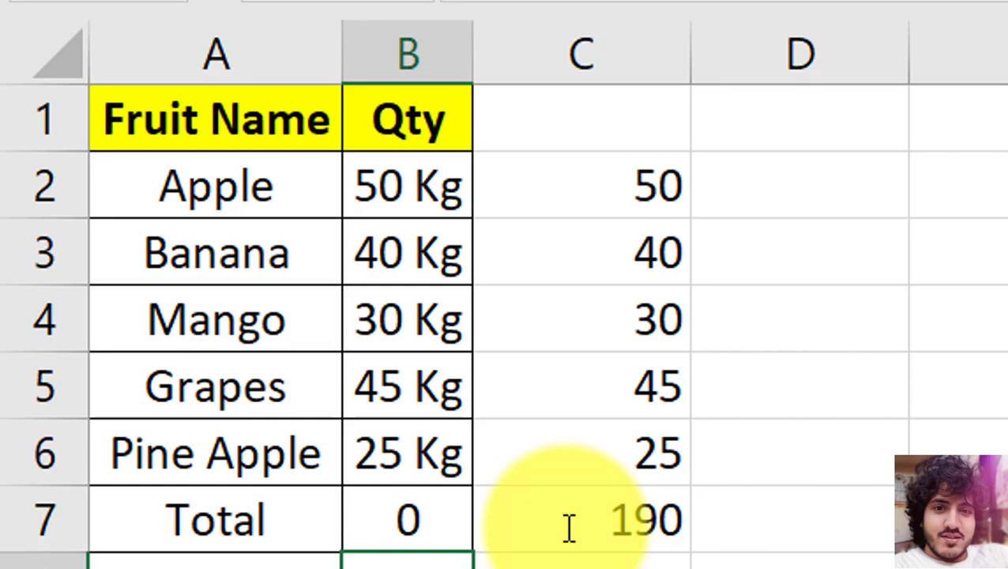
# - Add -- before LEFT so B7 reads =SUM(--LEFT(B2:B6,2)) and shows 190
pyautogui.press('Right')
pyautogui.press('Up')
pyautogui.press('Left')
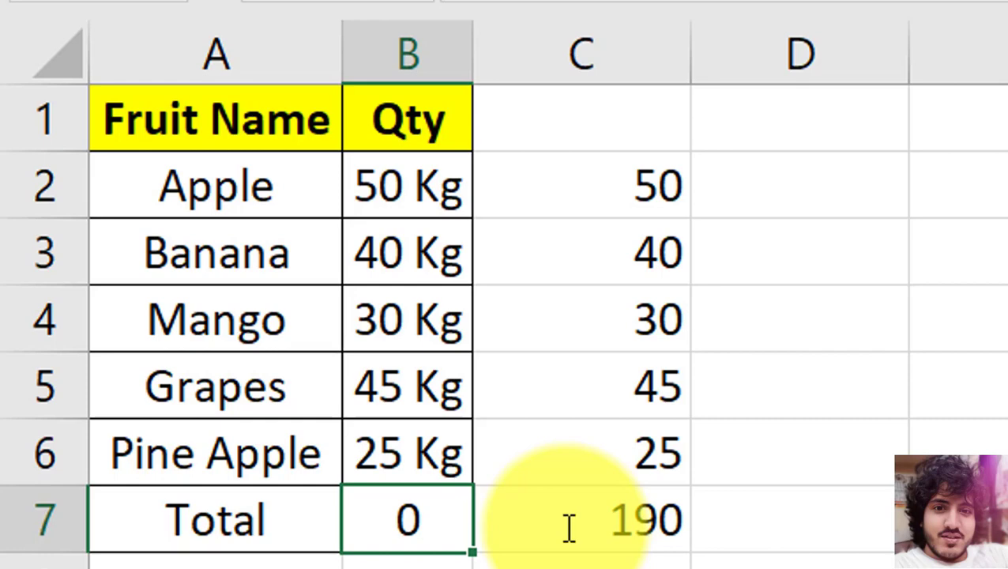
pyautogui.press('F2')
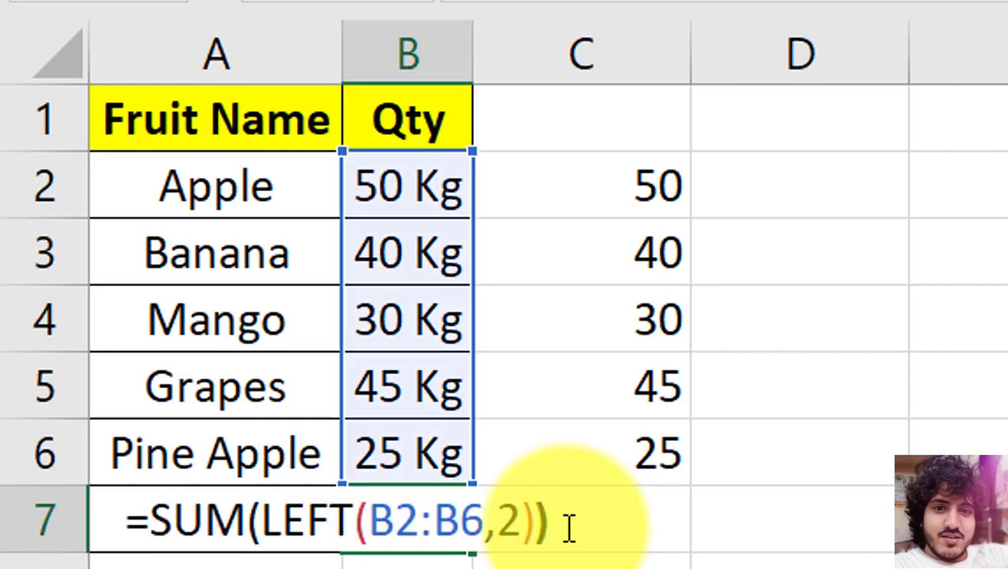
pyautogui.press('Left')
pyautogui.press('Left')
pyautogui.press('Left')
pyautogui.press('Left')
pyautogui.press('Left')
pyautogui.press('Left')
pyautogui.press('Right')
pyautogui.press('Right')
pyautogui.press('Right')
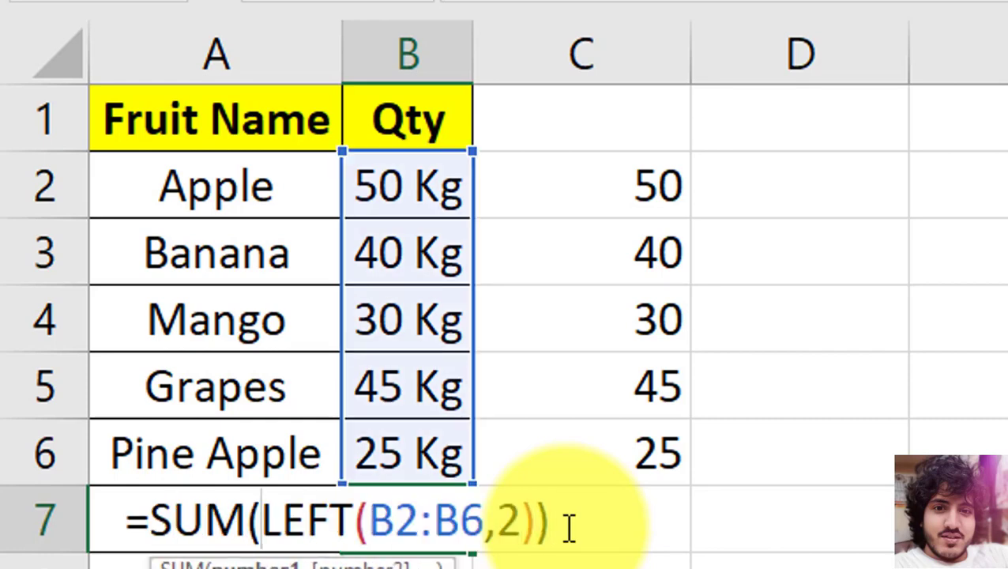
pyautogui.write('--')
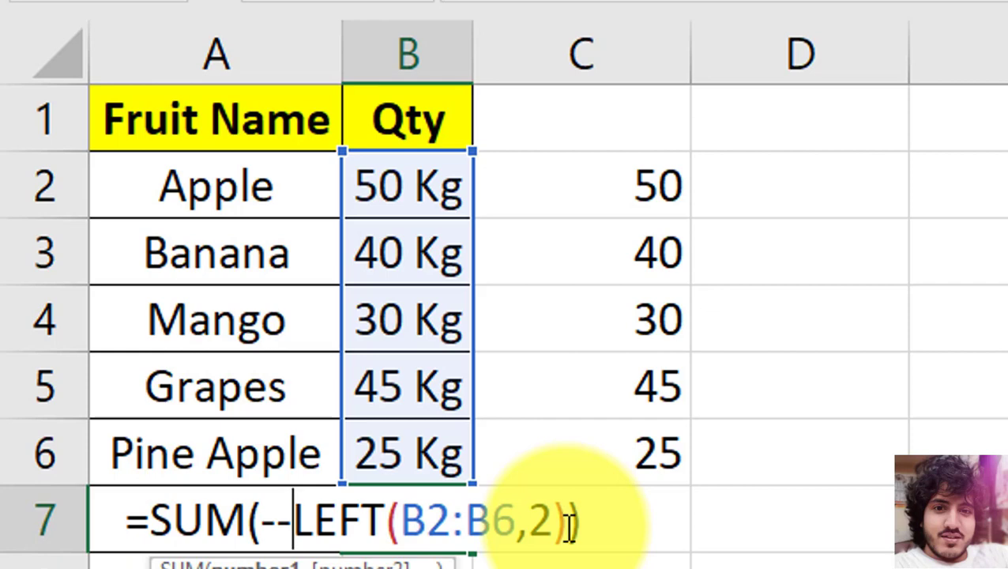
pyautogui.press('Return')
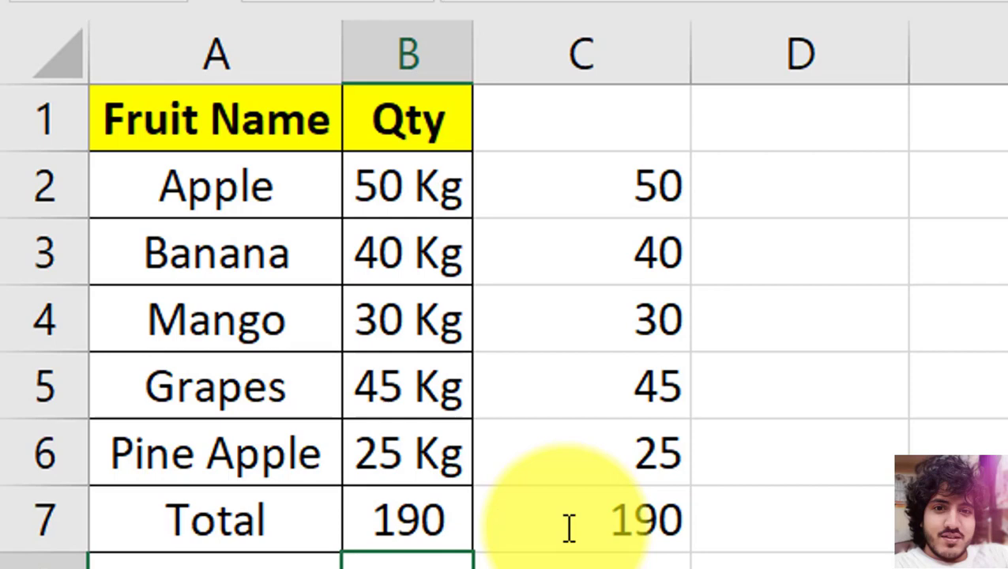
pyautogui.press('Up')
pyautogui.press('Up')
pyautogui.press('Up')
pyautogui.press('Up')
pyautogui.press('Up')
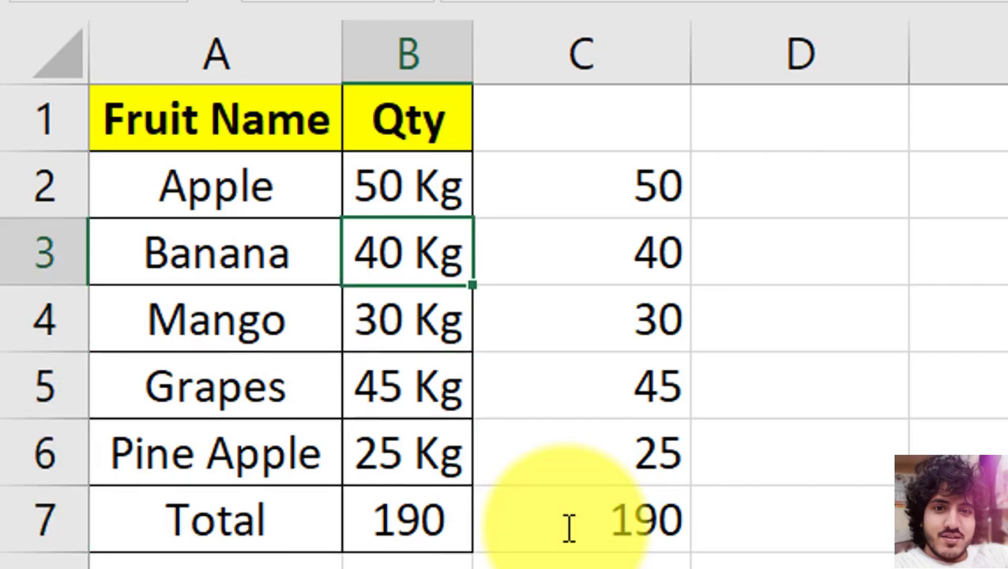
# - Set Banana's quantity in B3 to 60 Kg
pyautogui.write('60 K')
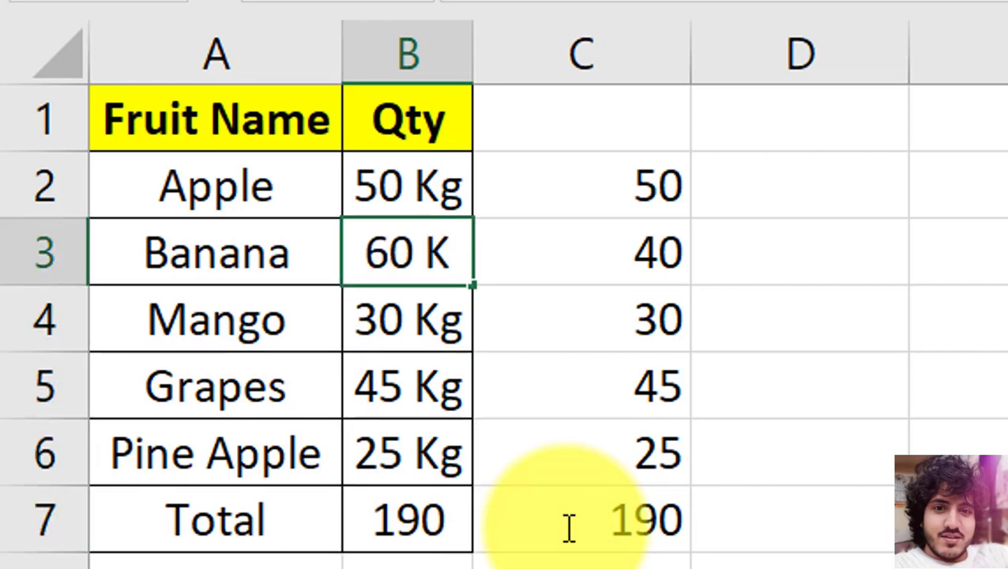
pyautogui.write('G')
pyautogui.press('BackSpace')
pyautogui.write('g')
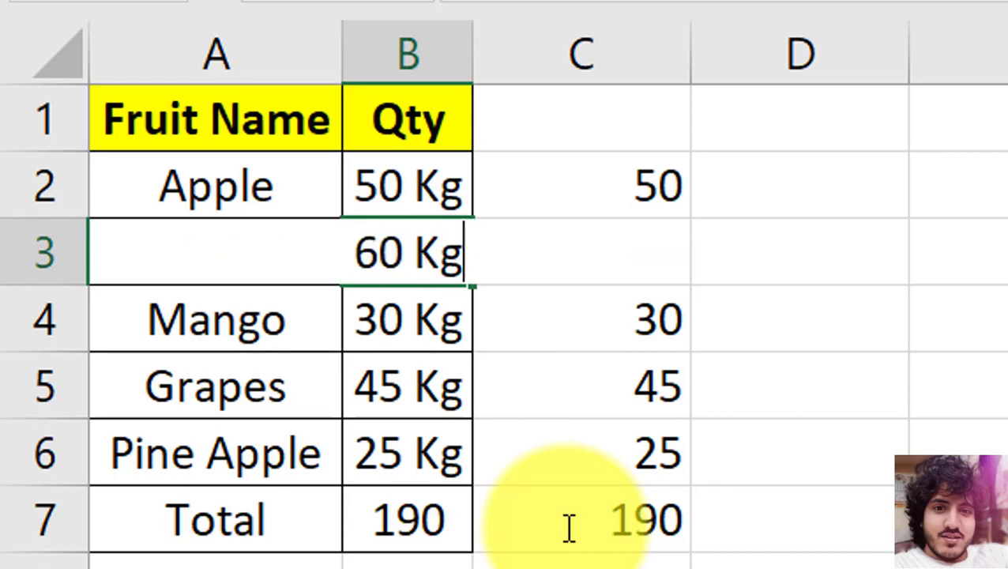
pyautogui.press('Return')
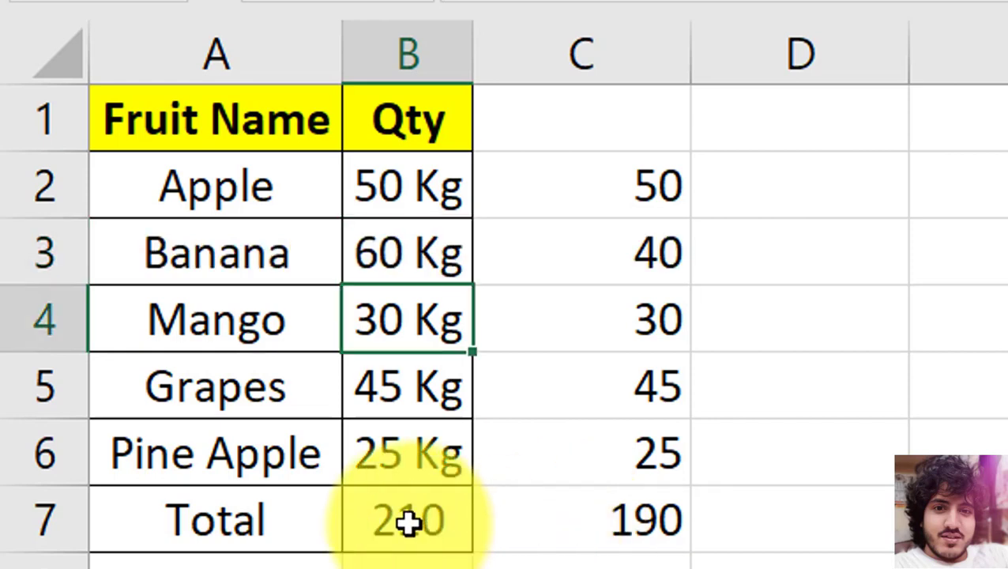
pyautogui.click(405, 522)
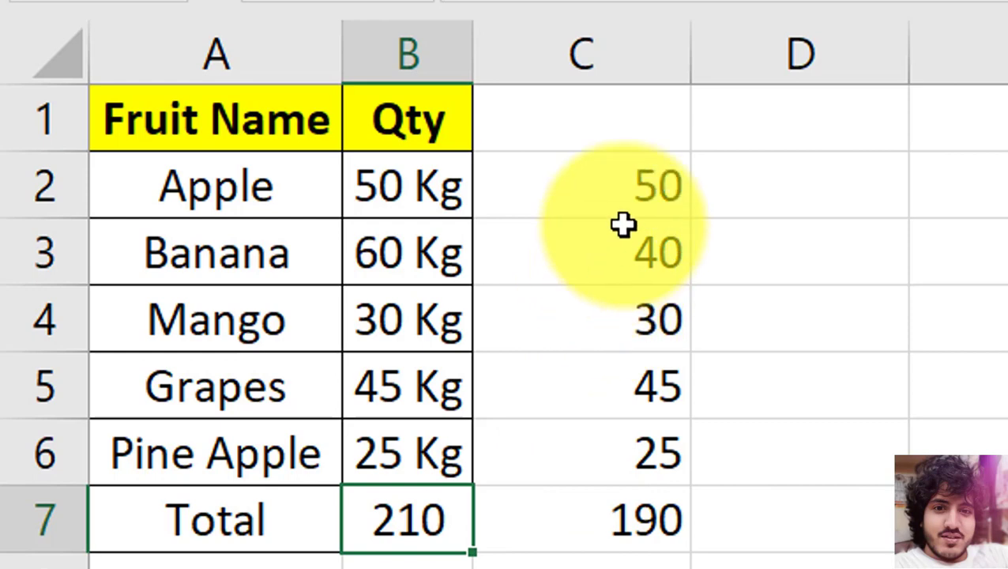
# - Re-enter =SUM(--LEFT(B2:B6,2)) in B7 as an array formula and compare it with column C
pyautogui.moveTo(623, 199); pyautogui.dragTo(625, 466)
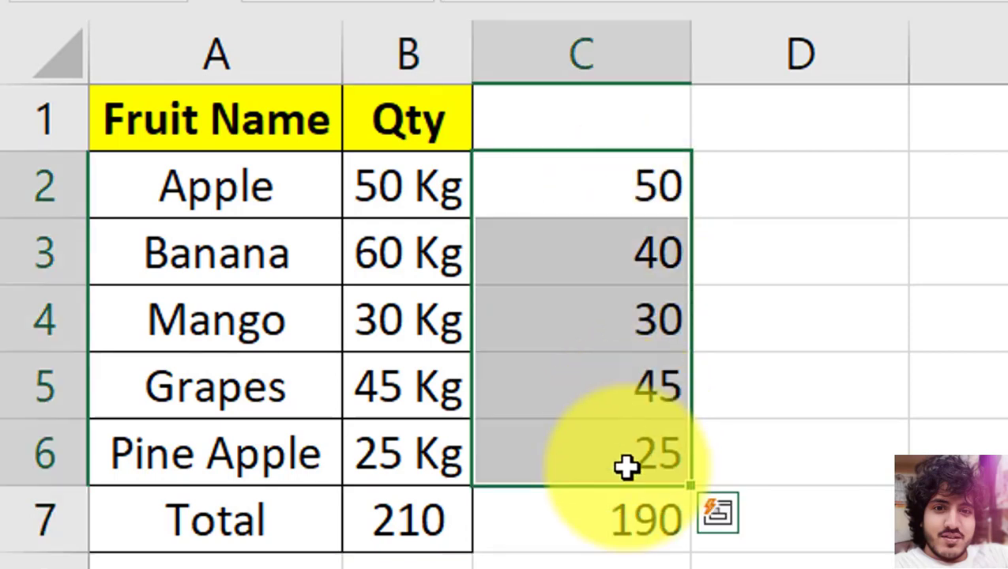
pyautogui.click(623, 517)
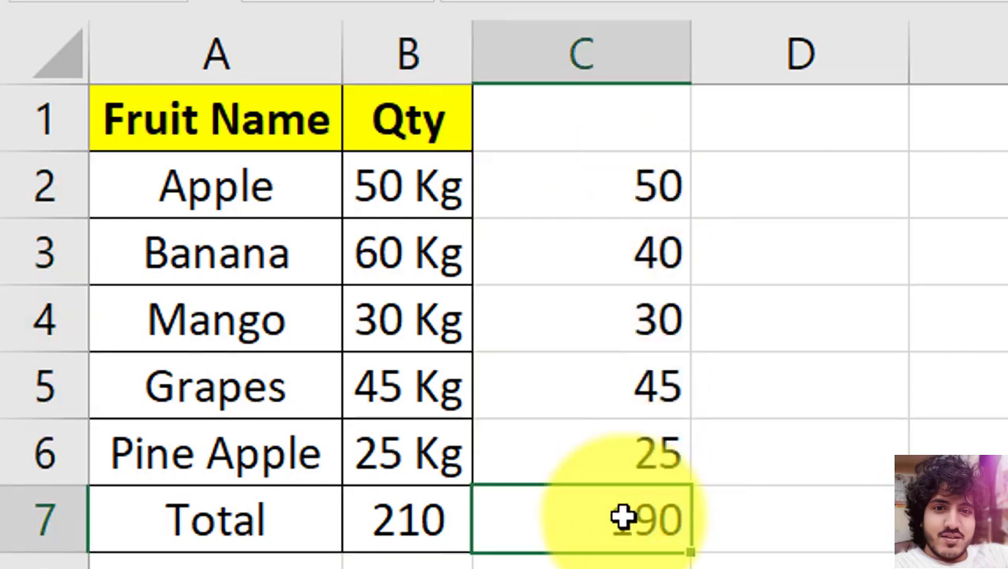
pyautogui.click(406, 519)
pyautogui.write('=SUM(--LEFT(B2:B6,2))')
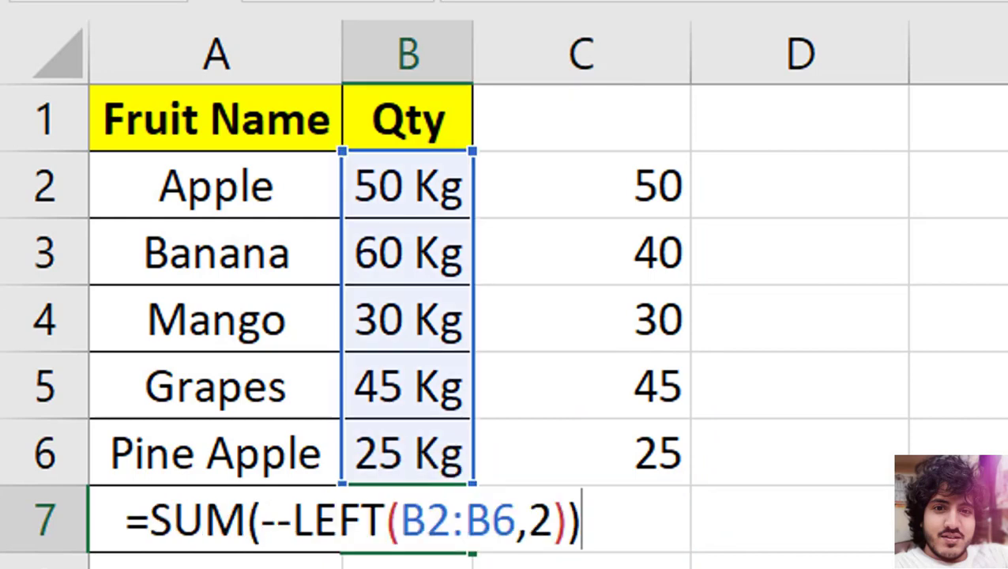
pyautogui.hotkey('ctrl', 'shift', 'Return')
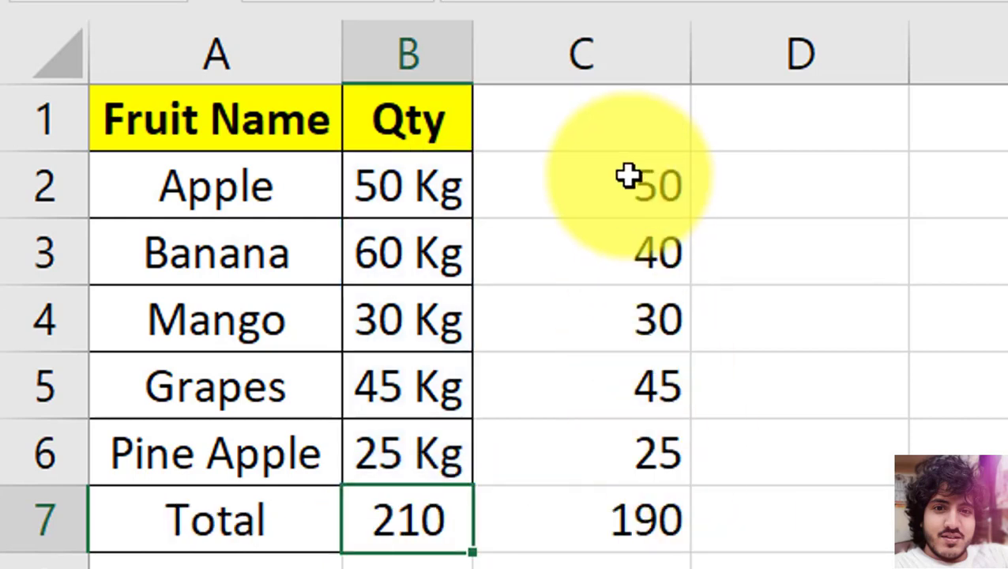
pyautogui.moveTo(628, 176); pyautogui.dragTo(615, 445)
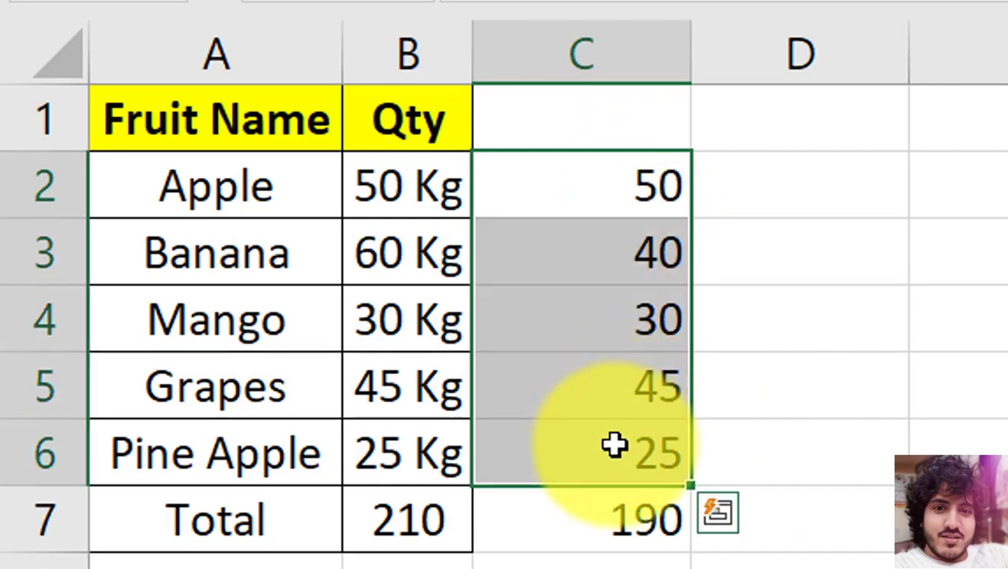
pyautogui.click(604, 252)
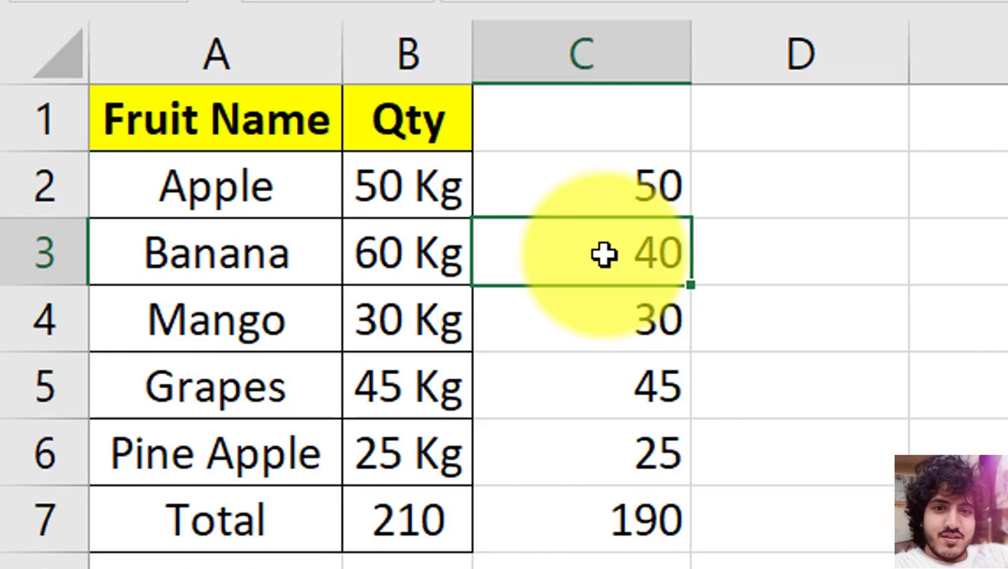
# - Change Banana's quantity to 110 Kg, so the B7 total drops to 161
pyautogui.click(426, 262)
pyautogui.doubleClick(400, 264)
pyautogui.press('BackSpace')
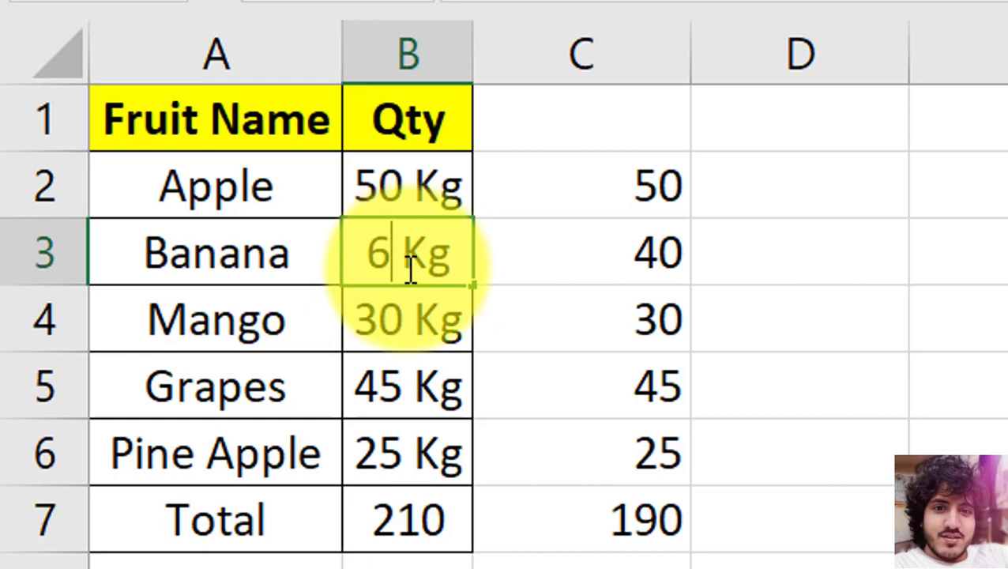
pyautogui.press('BackSpace')
pyautogui.write('110')
pyautogui.press('Return')
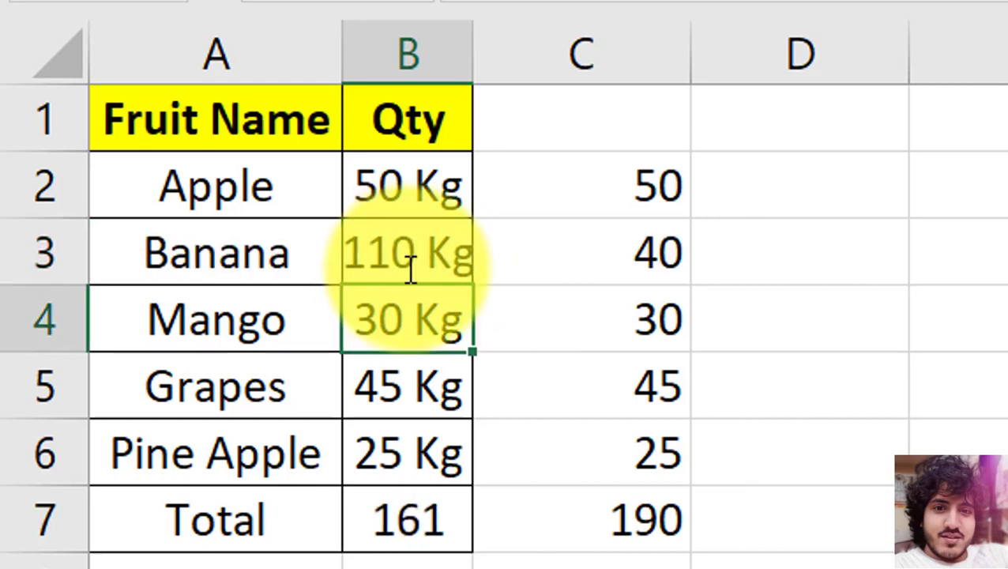
pyautogui.click(399, 506)
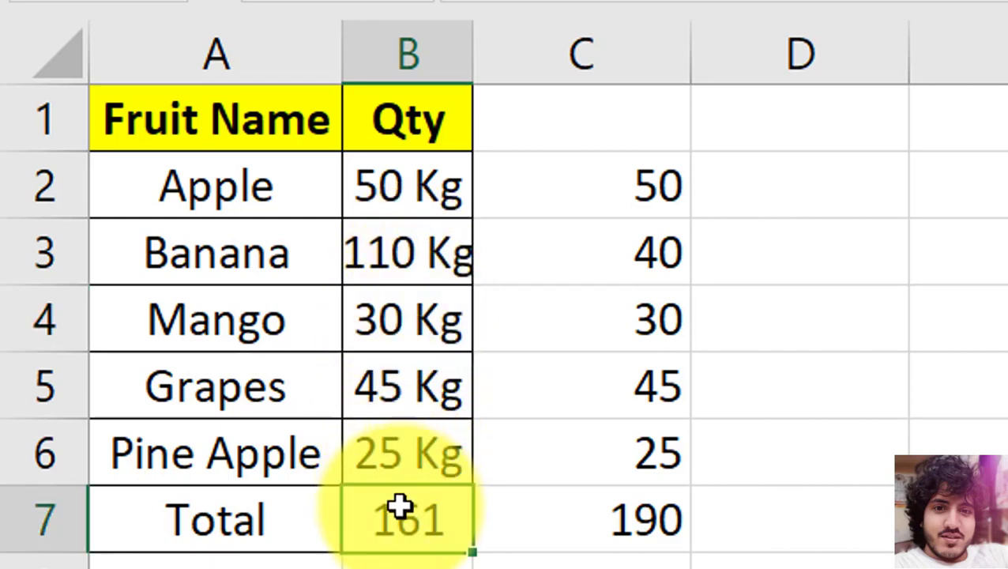
# - Replace the fixed 2 in B7's formula with LEN(B2:B6), making the total 260
pyautogui.press('F2')
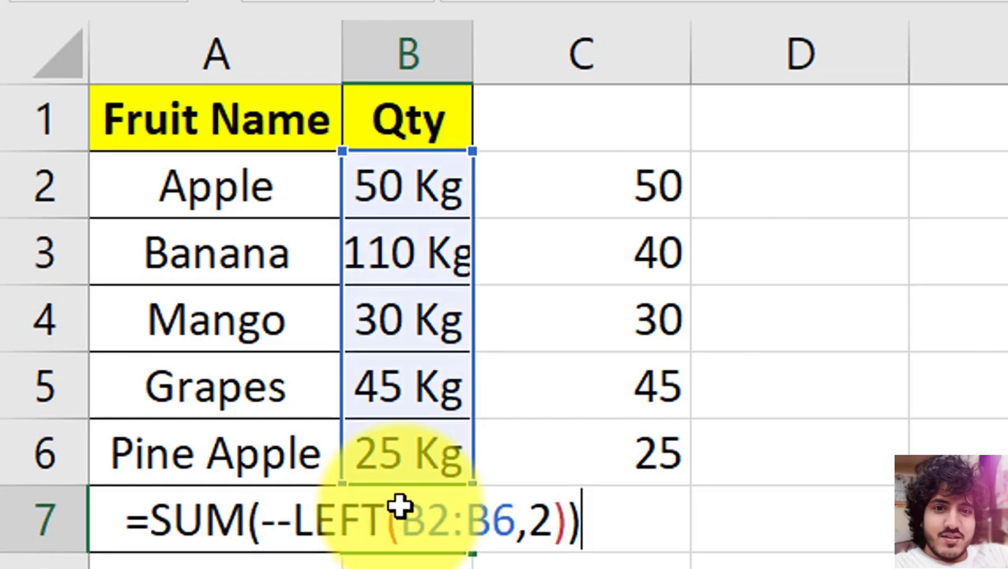
pyautogui.click(555, 523)
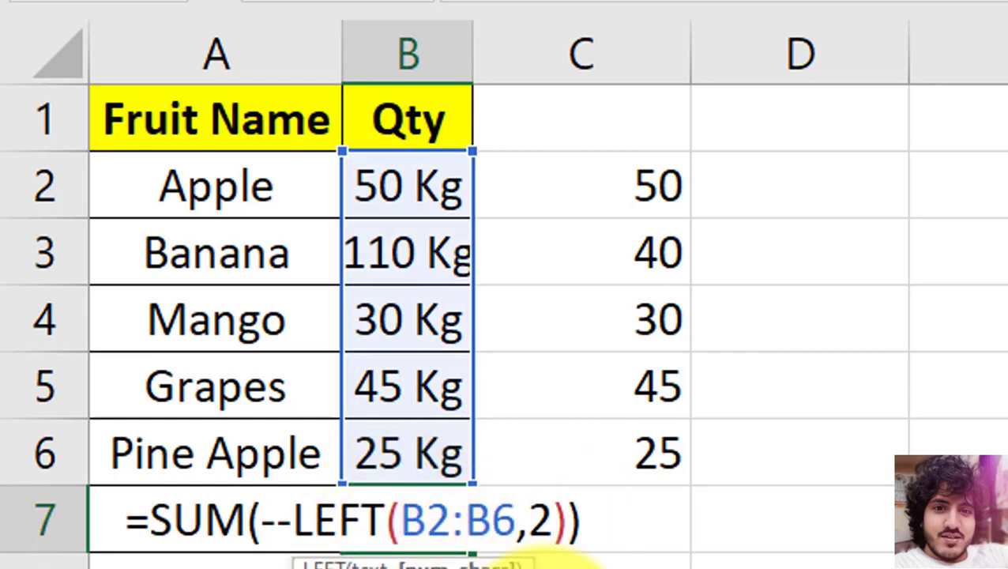
pyautogui.press('BackSpace')
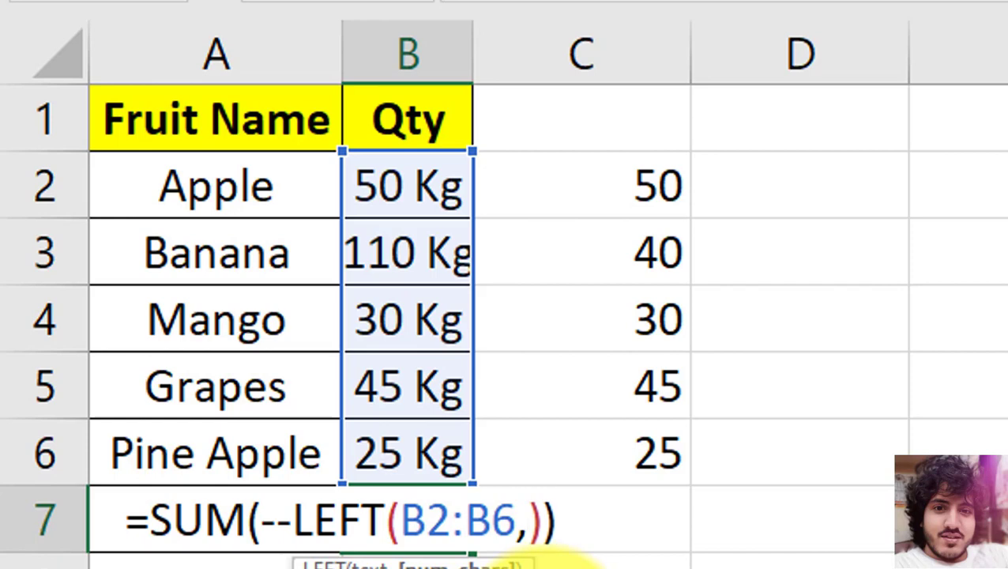
pyautogui.write('le')
pyautogui.press('BackSpace')
pyautogui.press('BackSpace')
pyautogui.write('len')
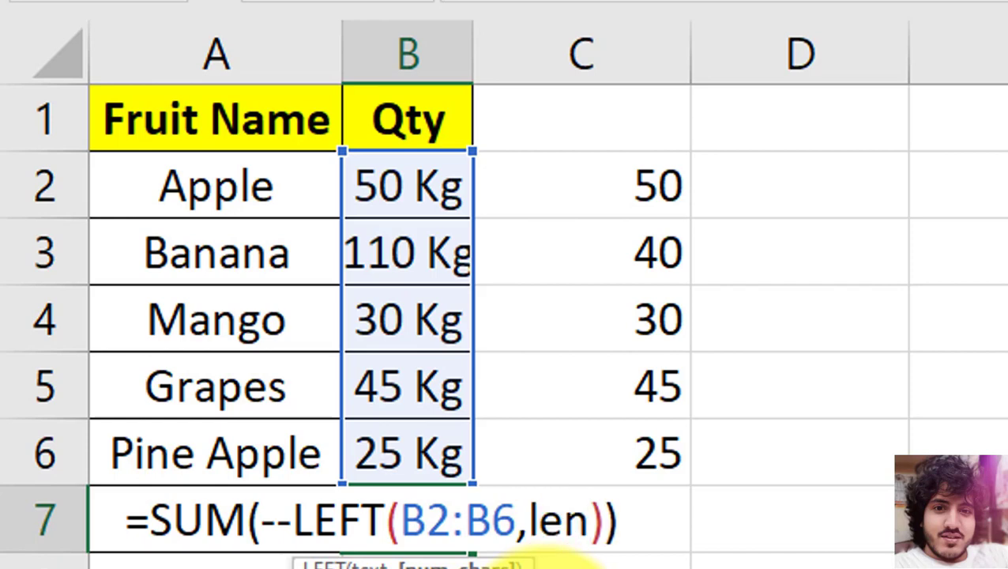
pyautogui.write('(')
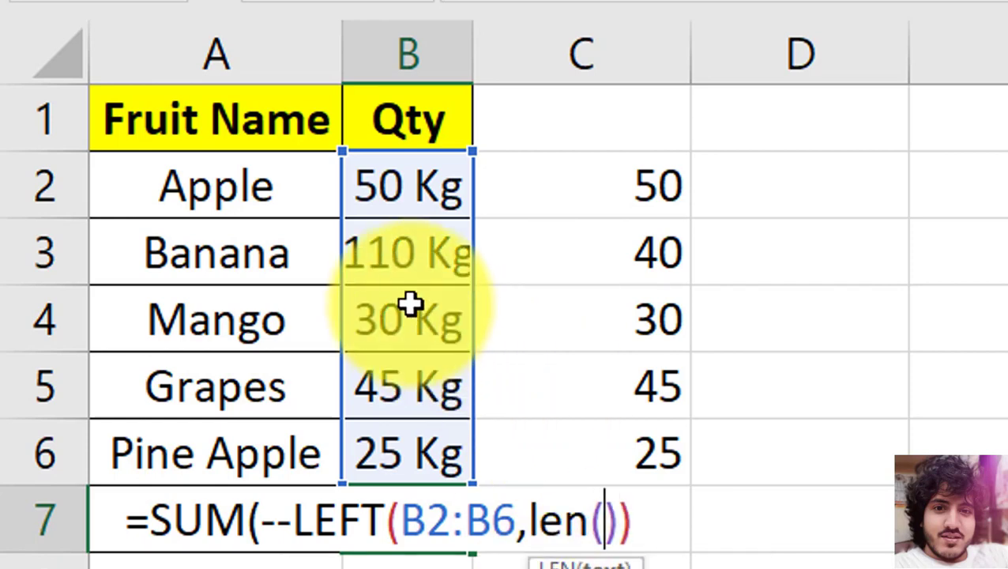
pyautogui.click(413, 186)
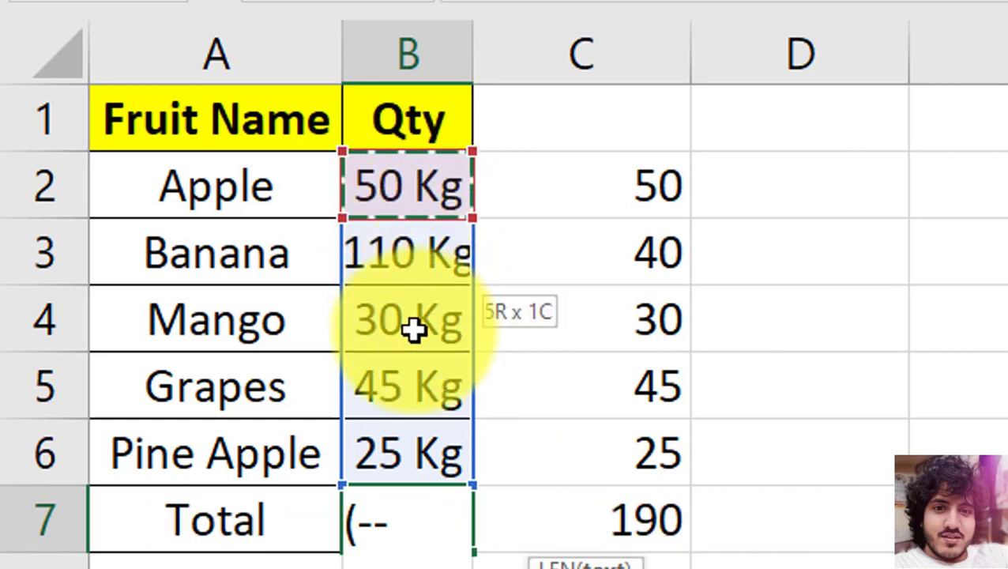
pyautogui.moveTo(413, 186); pyautogui.dragTo(412, 433)
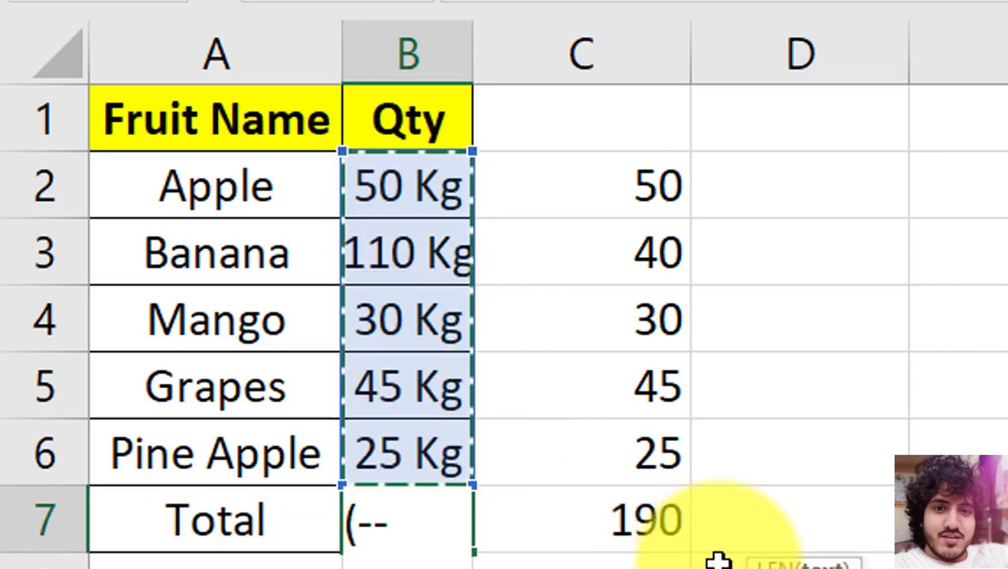
pyautogui.press('Left')
pyautogui.press('Left')
pyautogui.press('Left')
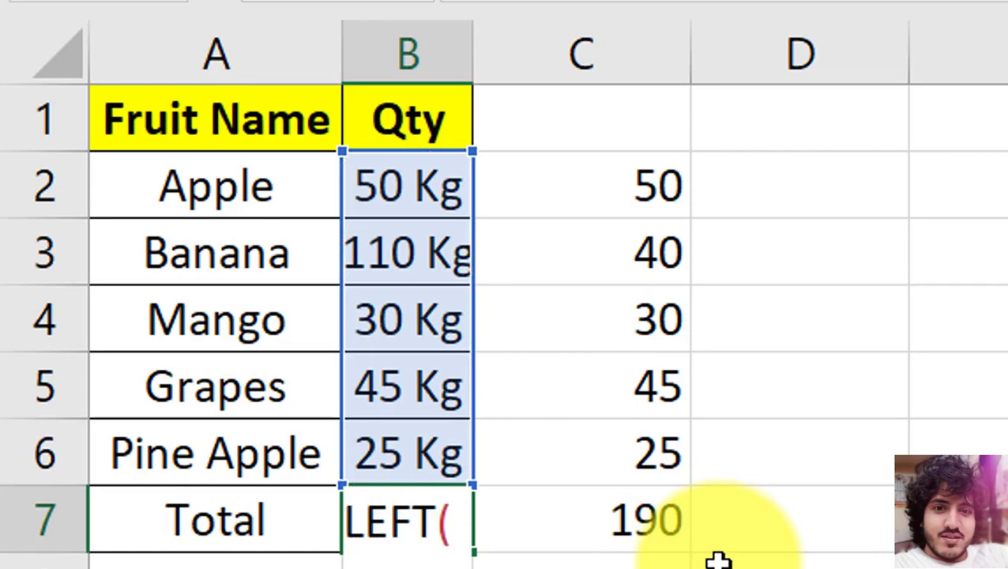
pyautogui.press('Return')
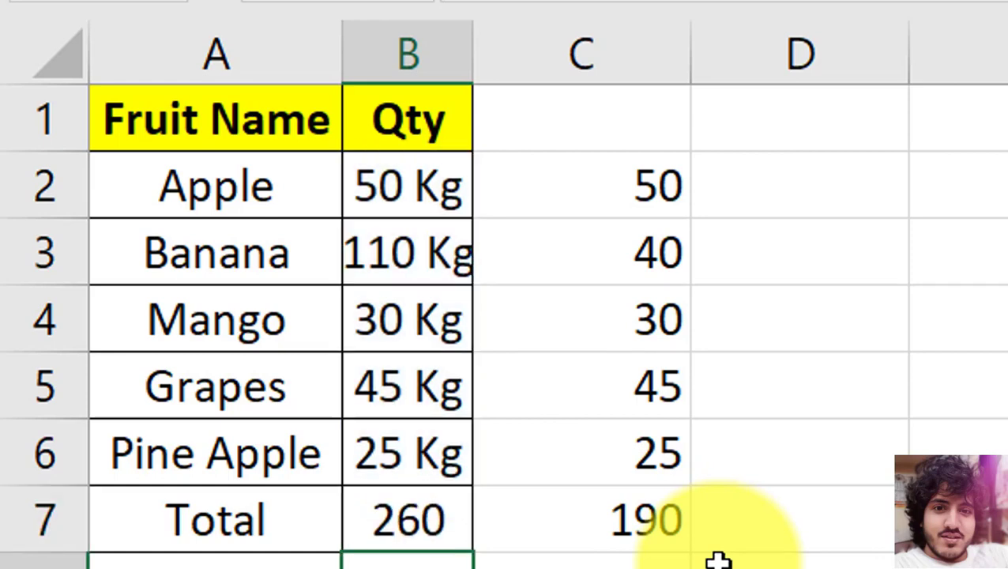
pyautogui.click(407, 530)
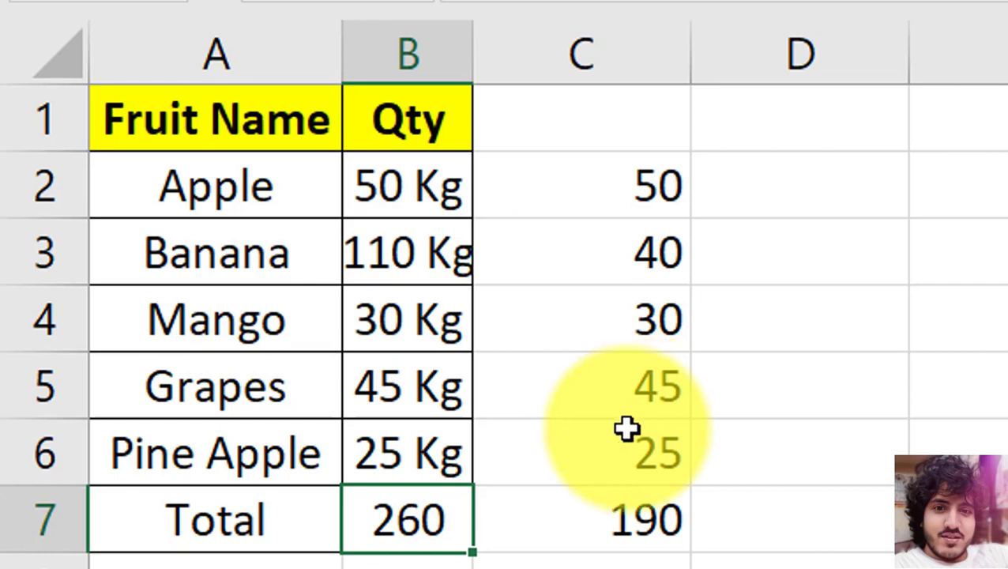
# - Append " Kg." to B7's formula so it shows 260 Kg., and autofit column B
pyautogui.press('F2')
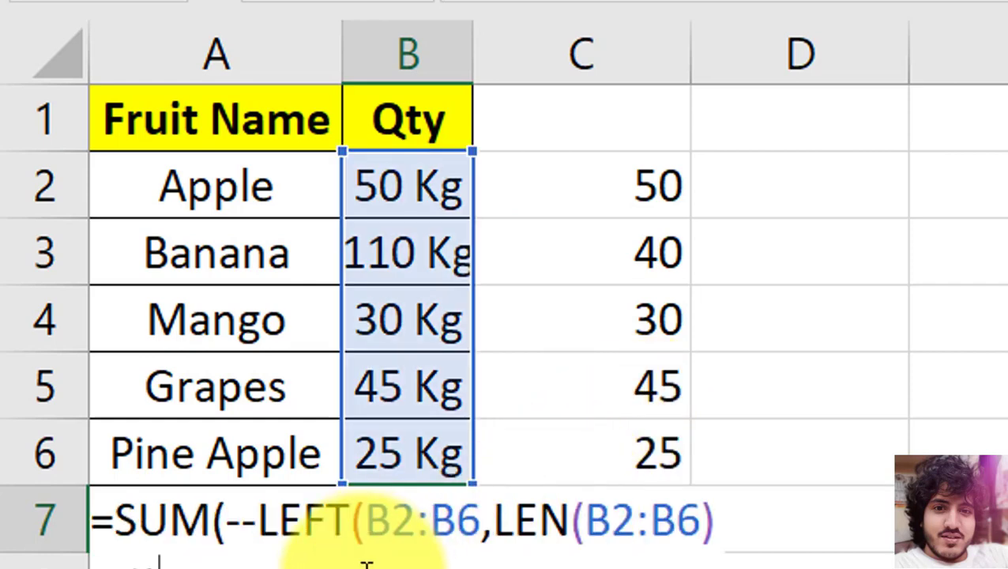
pyautogui.press('Return')
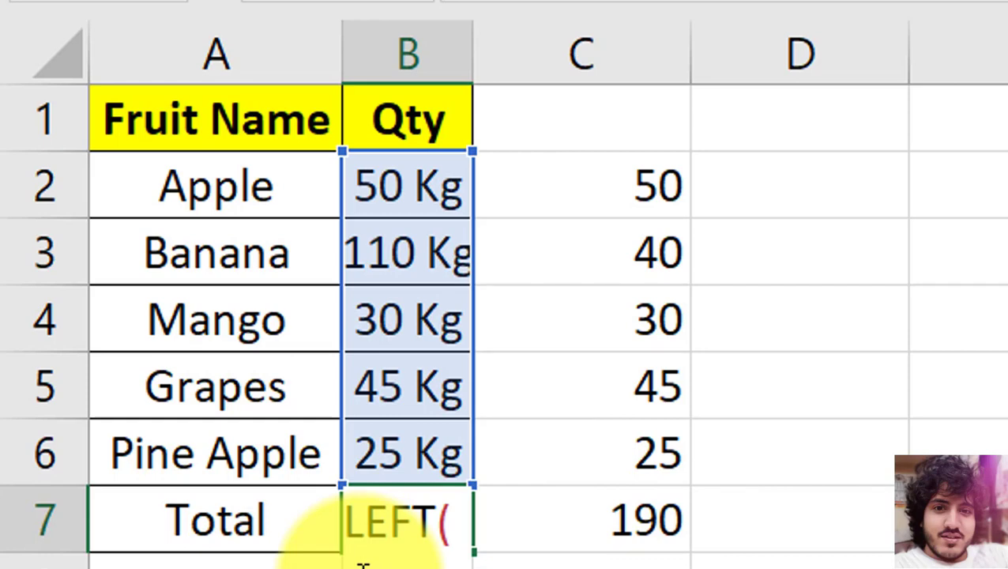
pyautogui.press('Right')
pyautogui.press('Right')
pyautogui.press('Right')
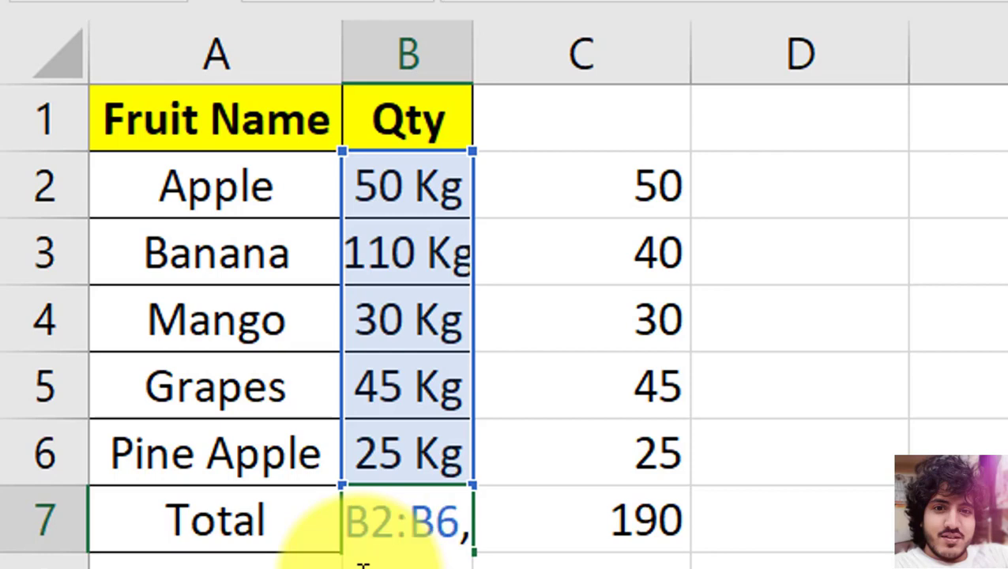
pyautogui.press('Return')
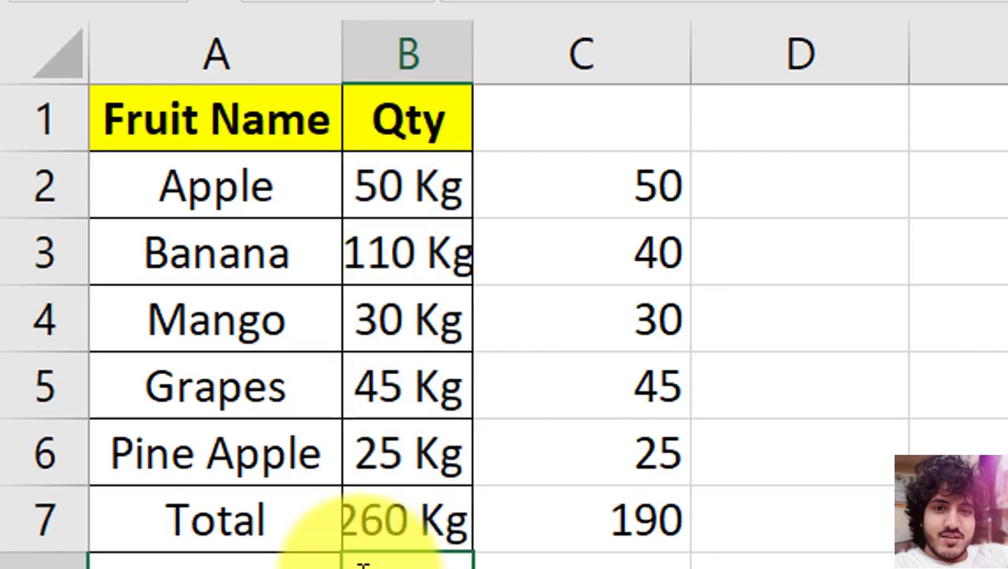
pyautogui.press('Up')
pyautogui.doubleClick(472, 65)
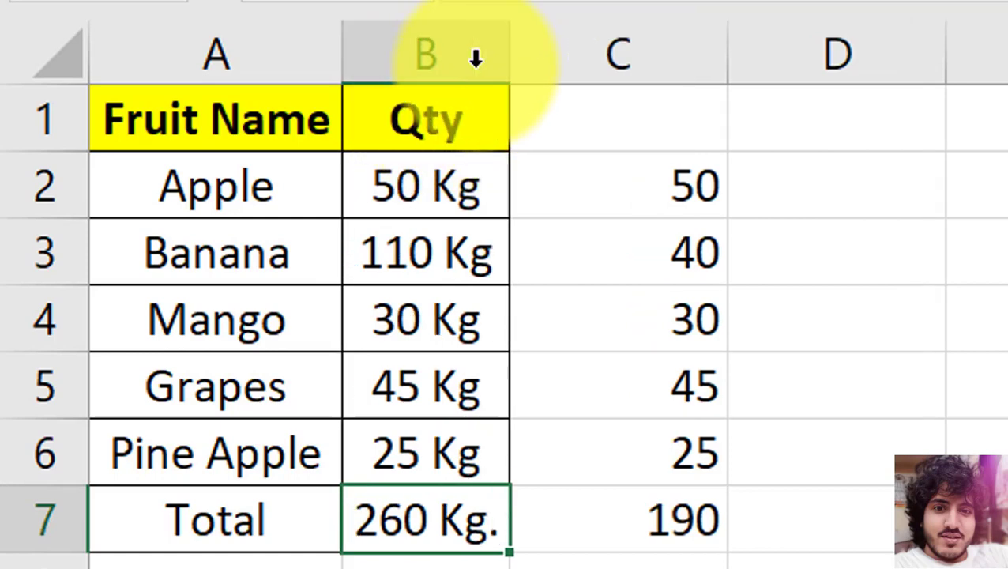